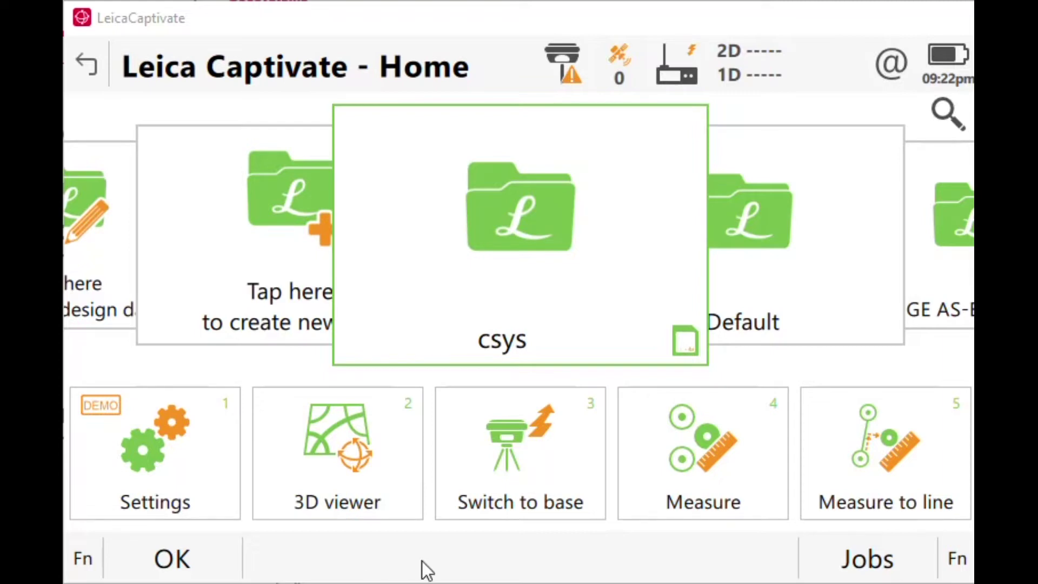
Browse the csys job's stored data and job properties, returning to the Home screen each time
left_click(531, 231)
left_click(442, 256)
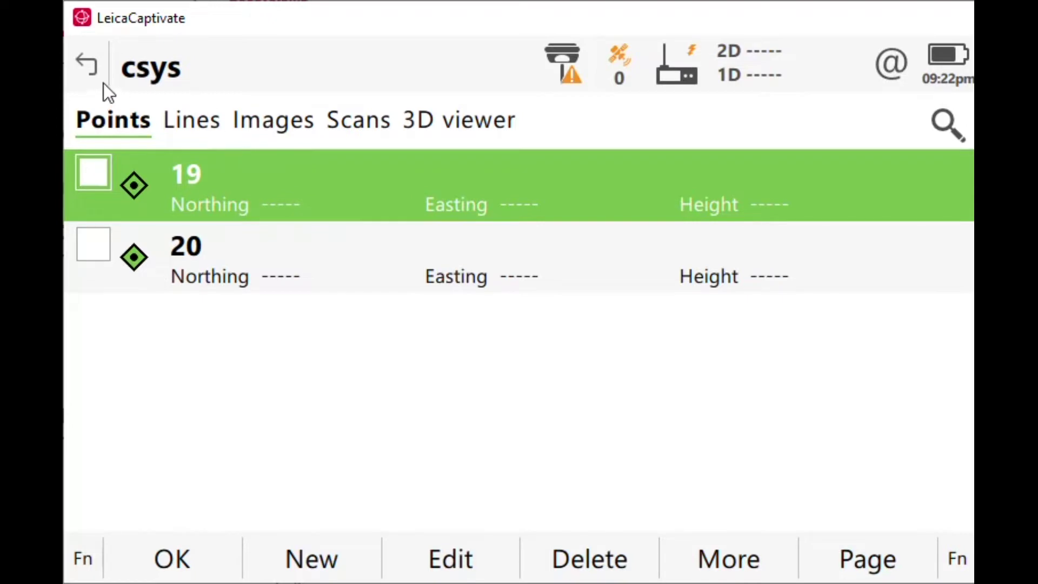
left_click(93, 66)
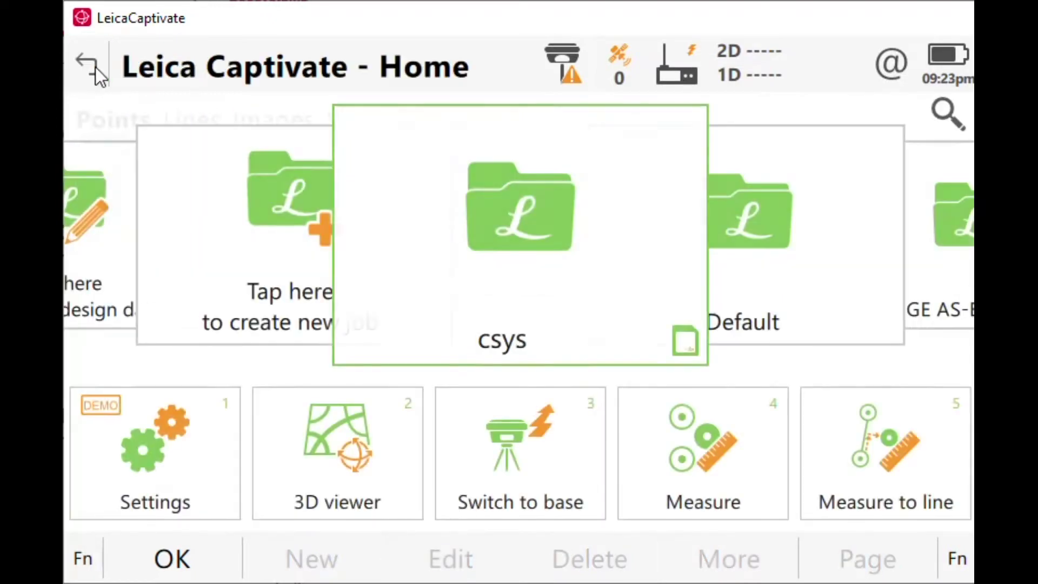
left_click(543, 271)
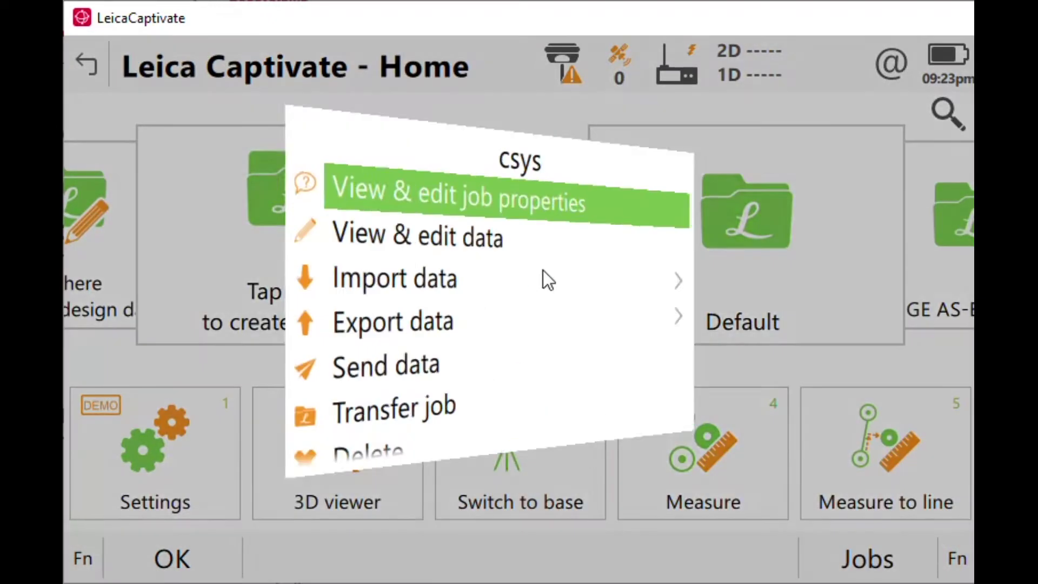
left_click(486, 214)
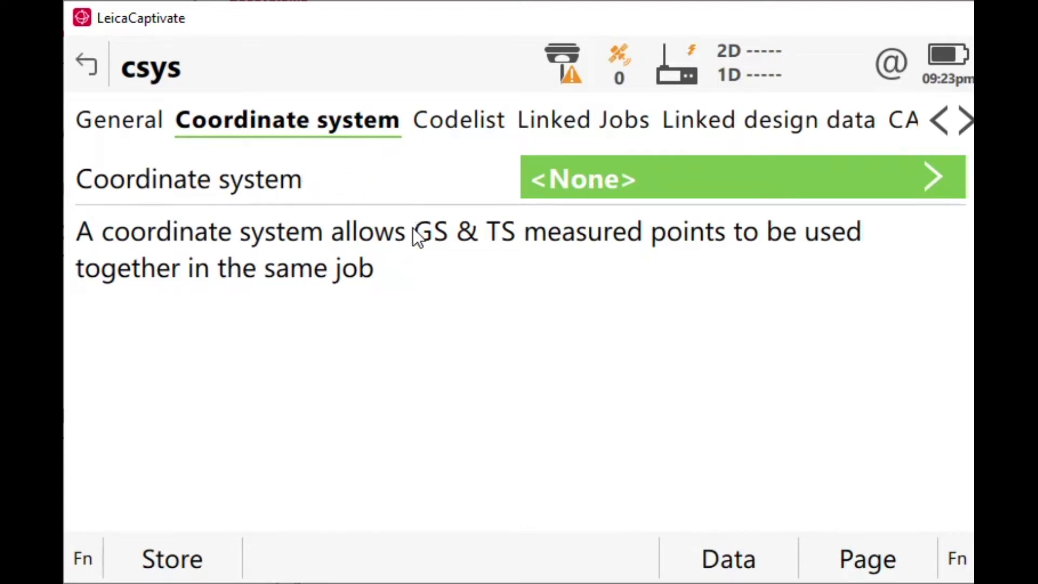
left_click(91, 62)
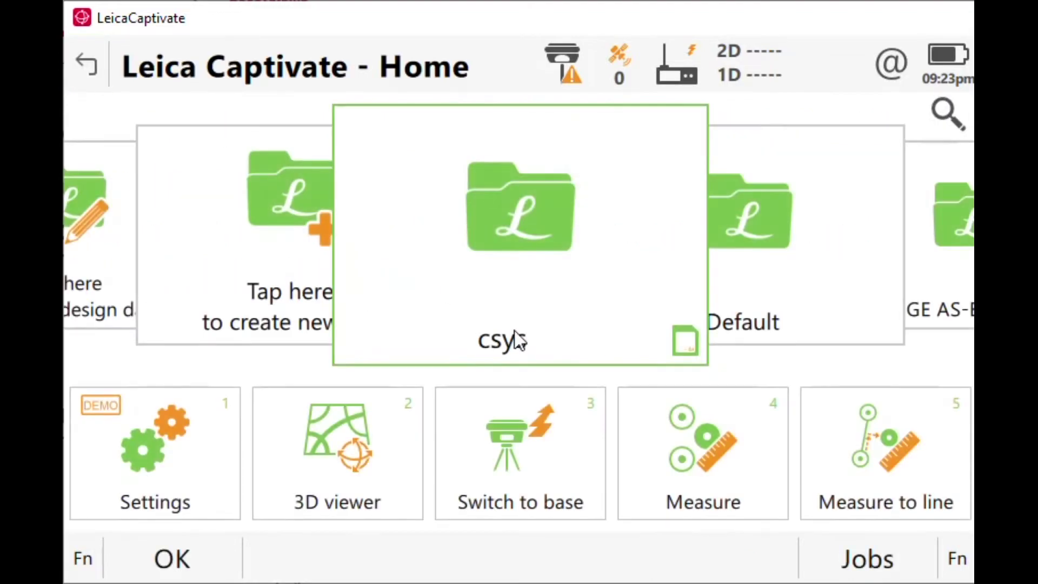
Inspect point 19 in the csys points list, confirming it has no coordinates, then go back Home
left_click(526, 282)
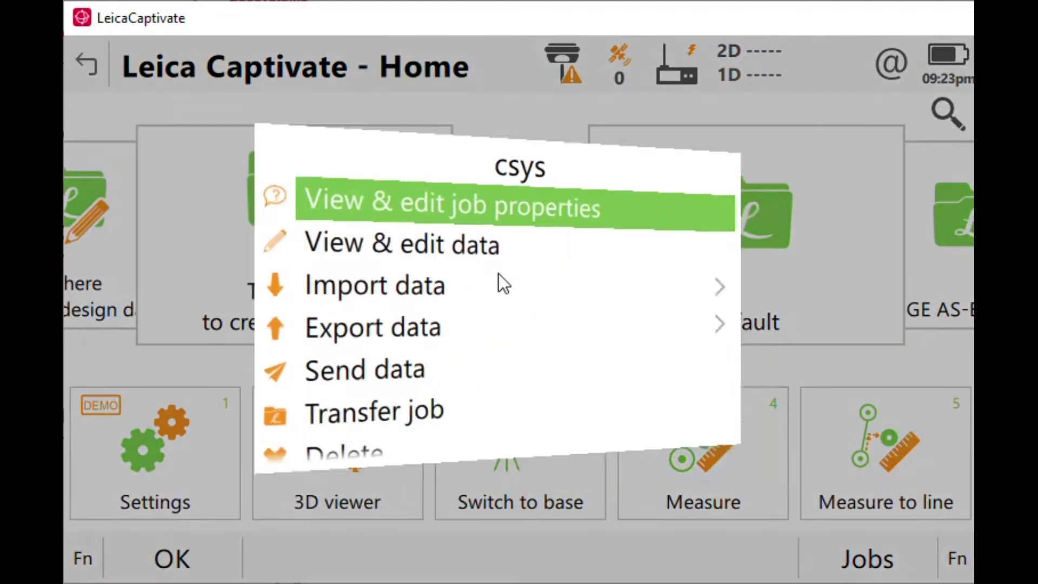
left_click(459, 254)
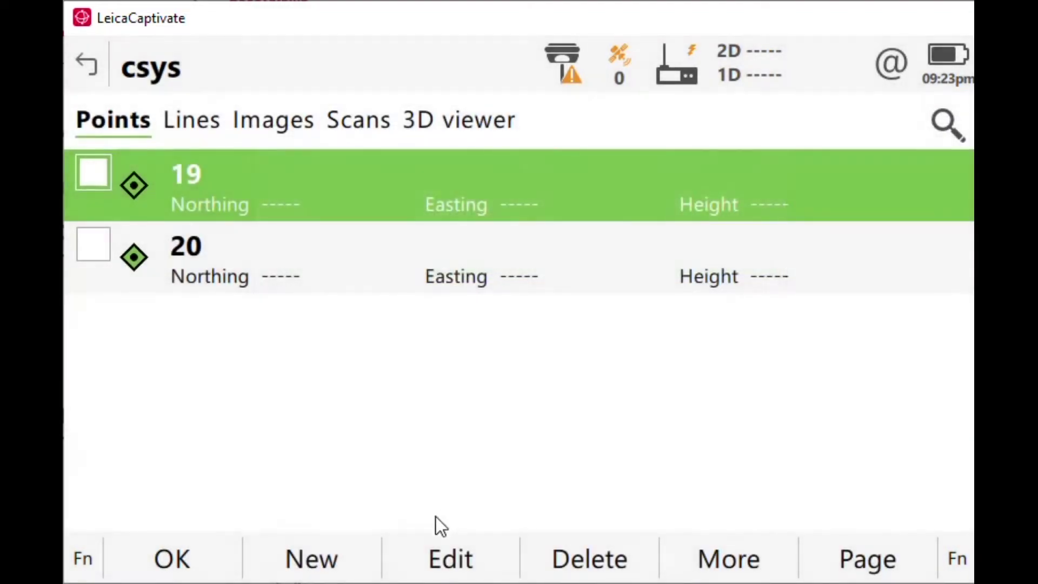
left_click(479, 561)
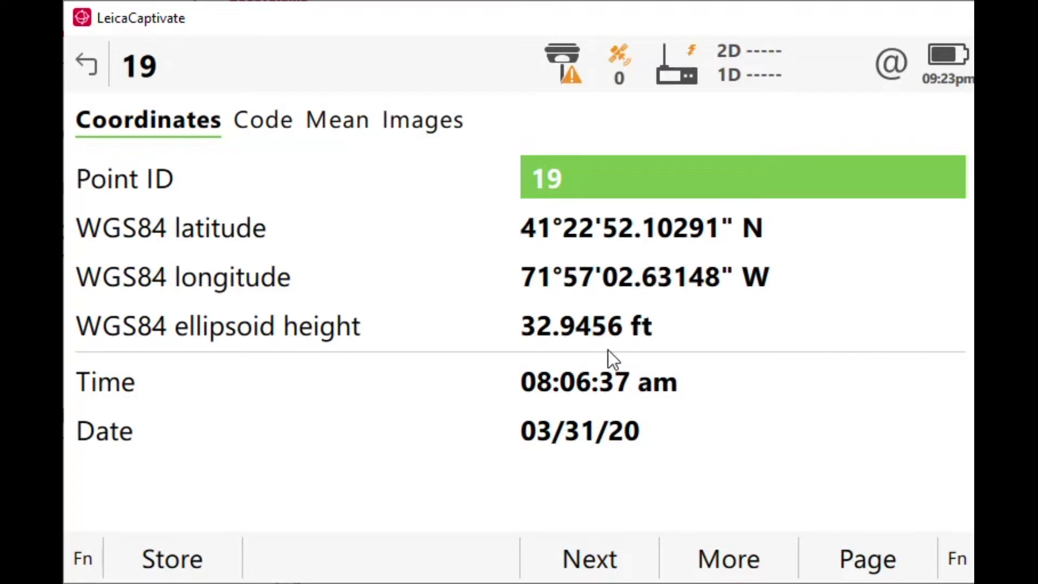
left_click(93, 65)
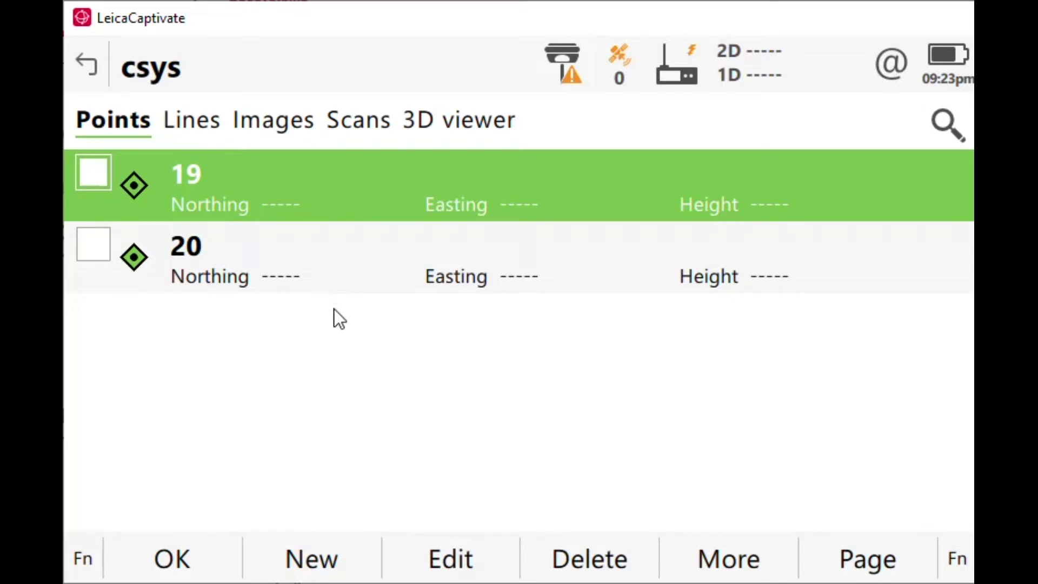
left_click(87, 65)
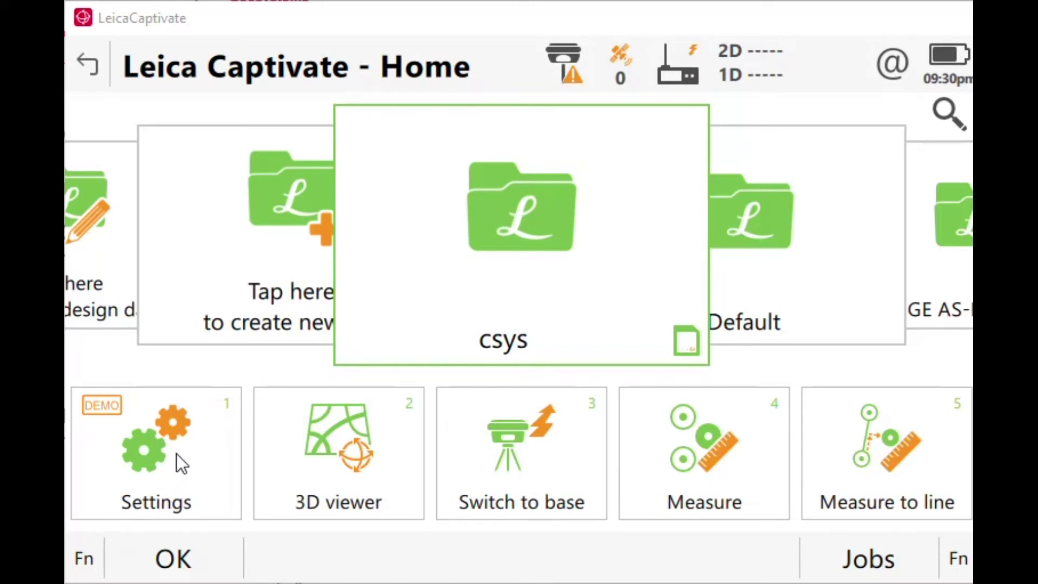
Start an FTP Data Transfer from the utility tools and browse the office server's files
left_click(159, 453)
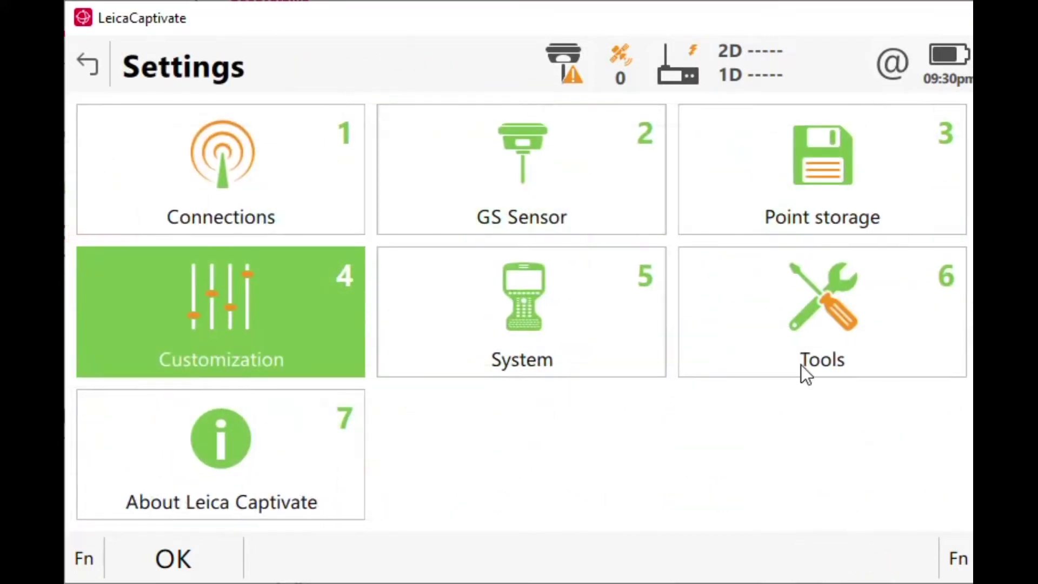
left_click(893, 347)
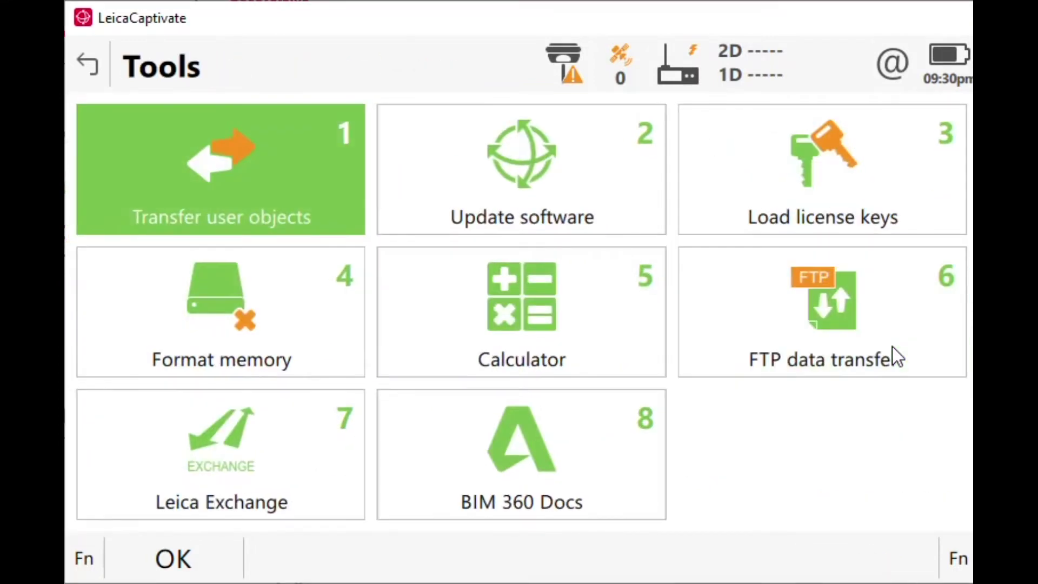
left_click(868, 318)
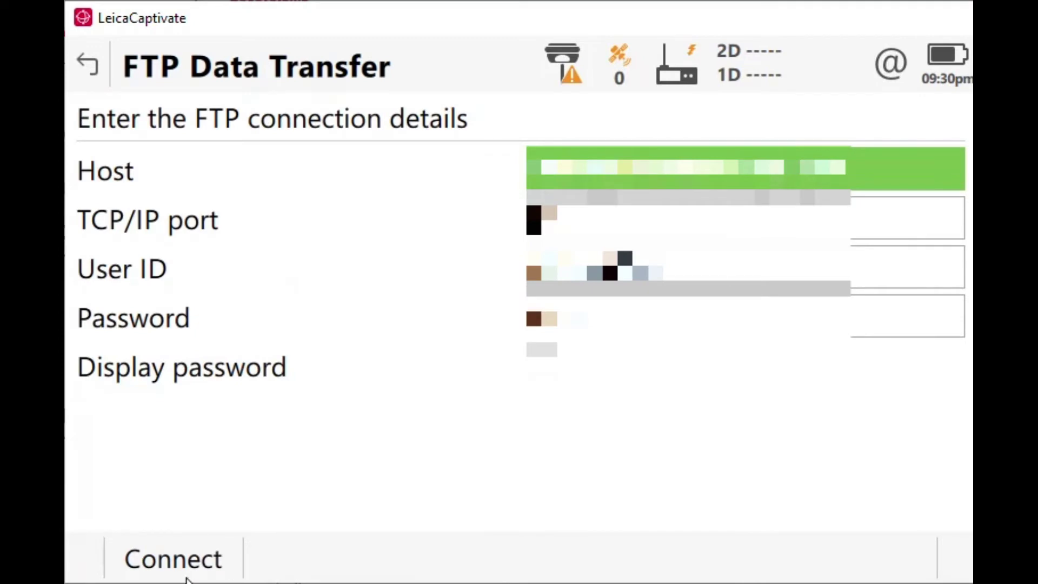
left_click(198, 561)
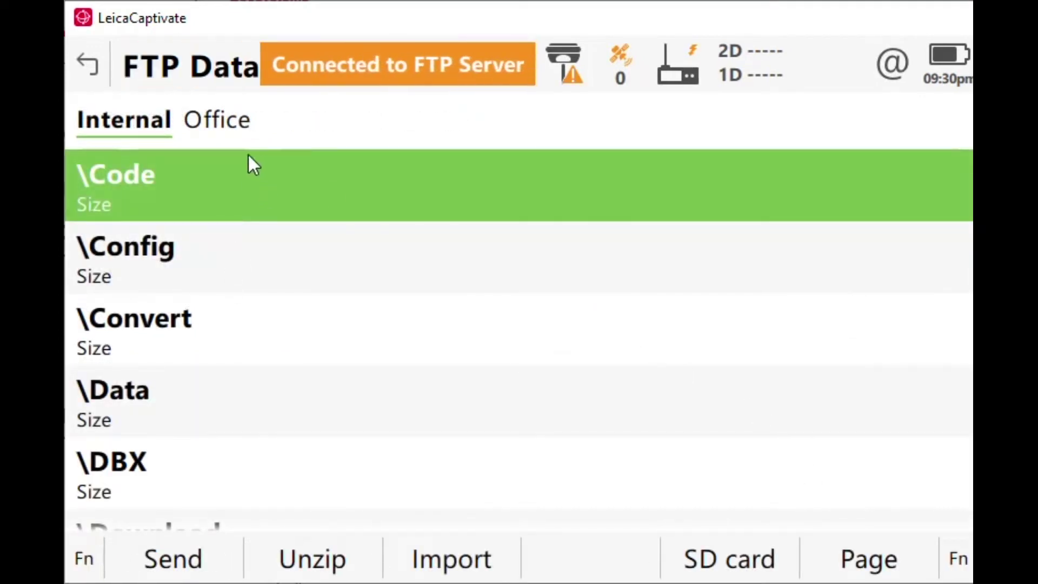
left_click(228, 129)
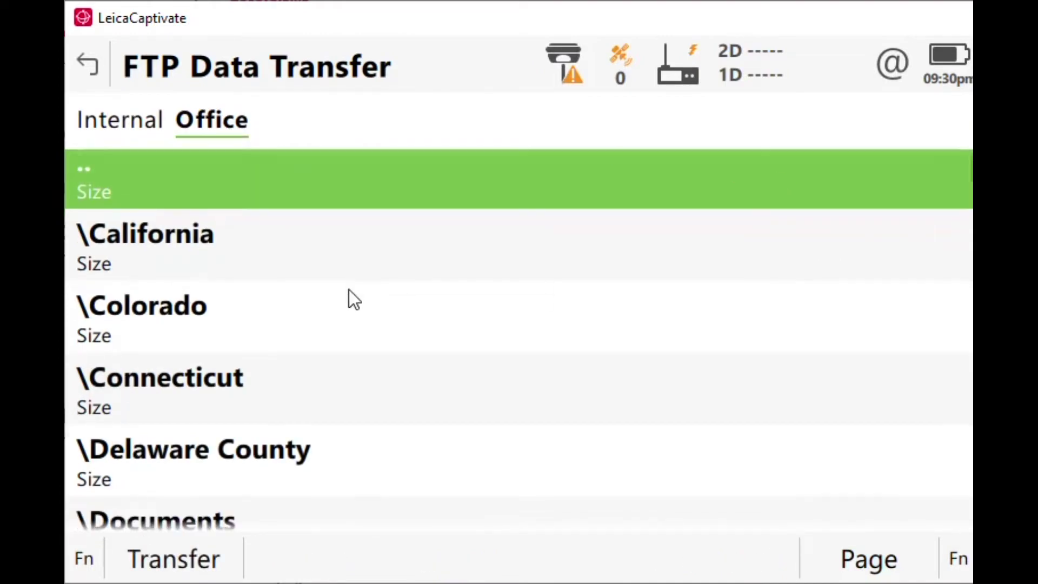
Navigate into the ZZ-Geoids\DE folder and select DEGeoid12B GRS80.gem
scroll(352, 300, "down", 15)
scroll(341, 335, "up", 12)
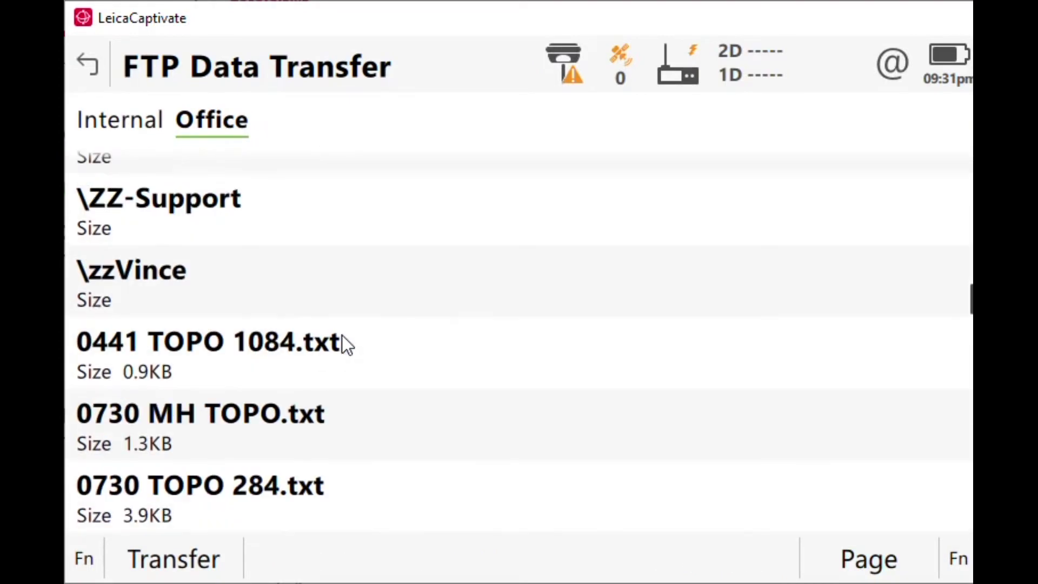
scroll(341, 334, "down", 1)
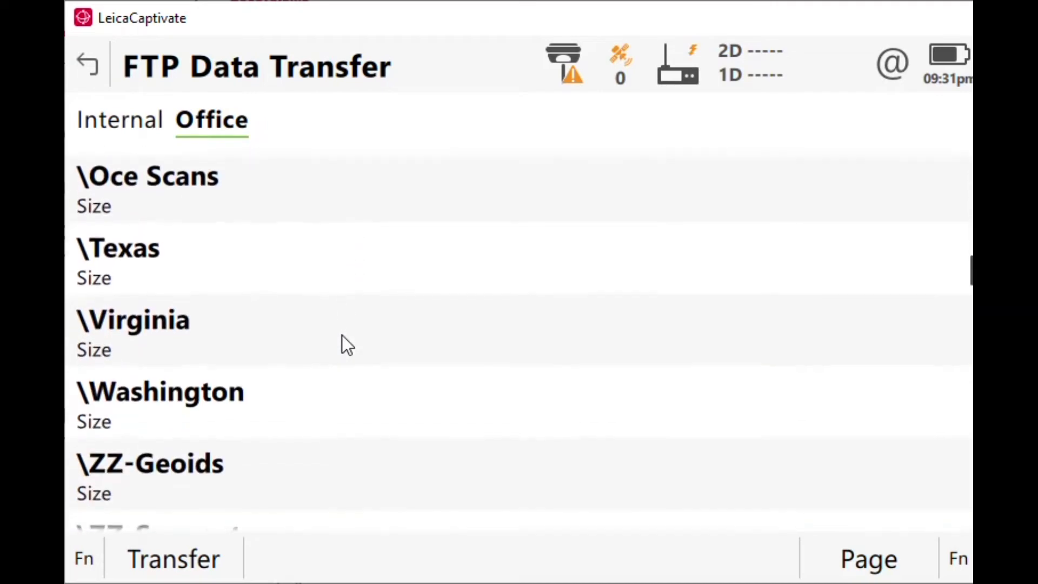
left_click(191, 468)
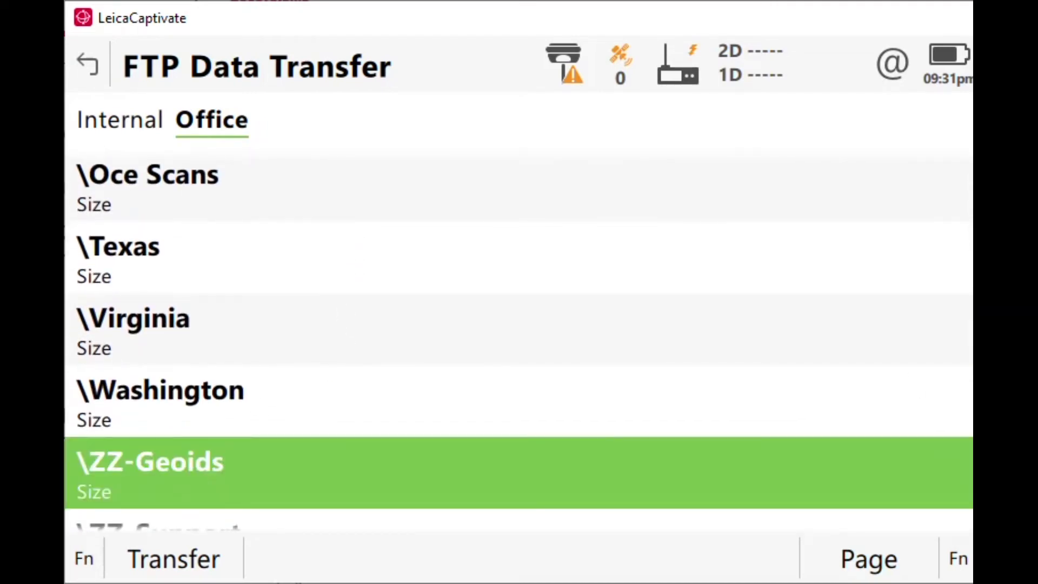
key("Return")
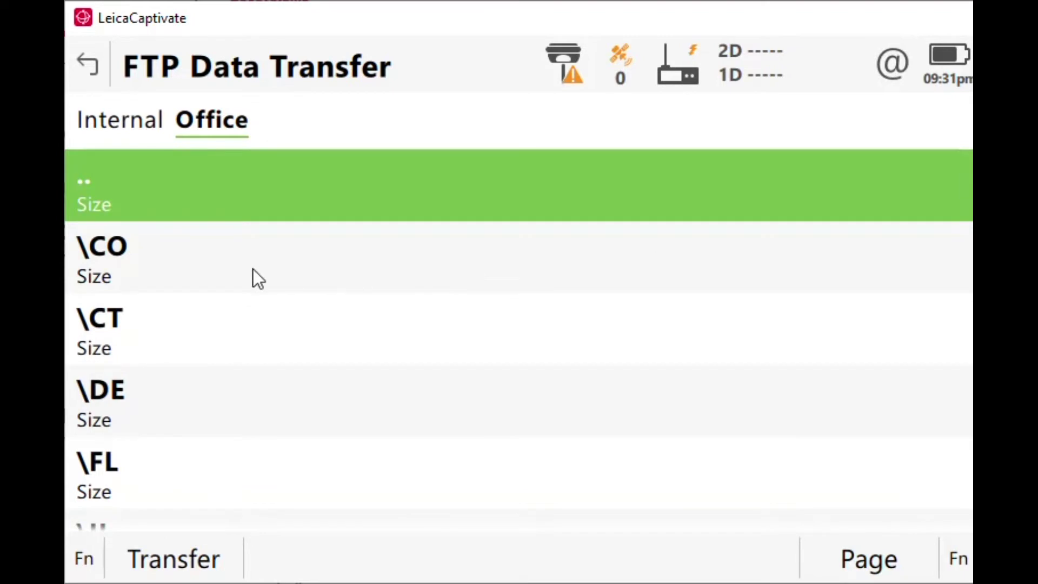
scroll(183, 266, "down", 5)
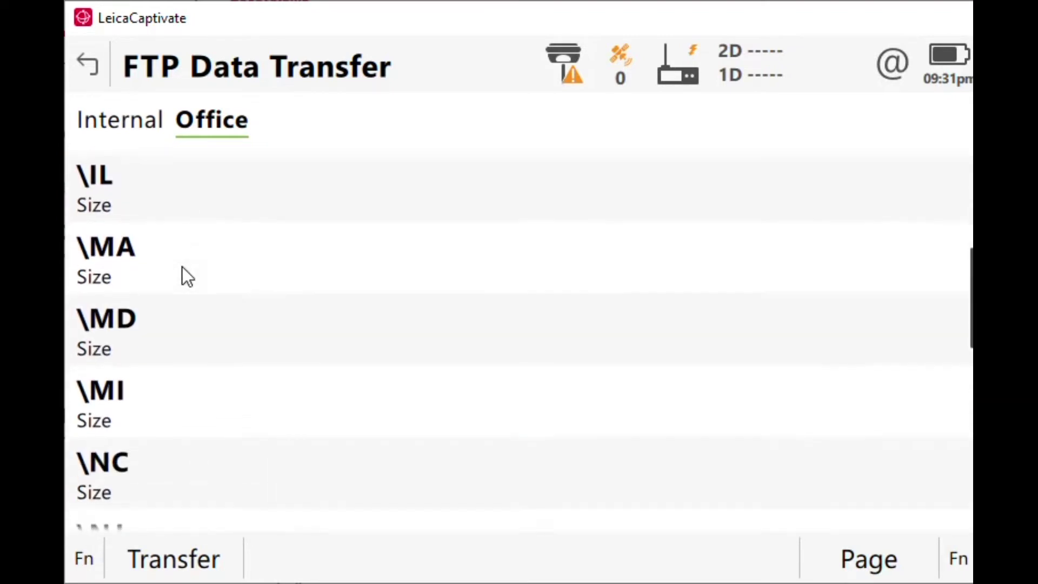
scroll(183, 267, "down", 3)
scroll(178, 332, "down", 2)
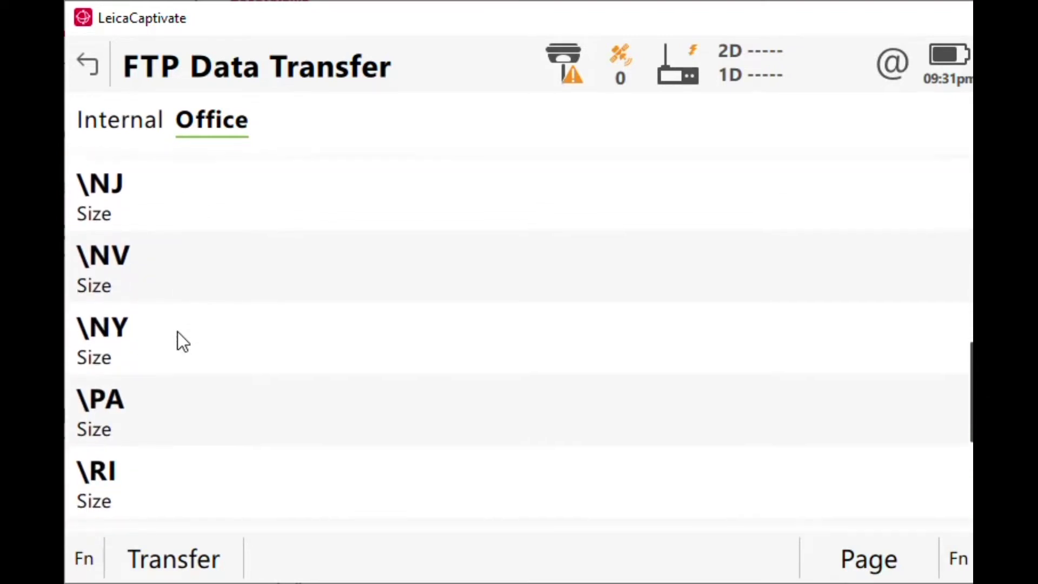
scroll(163, 339, "up", 2)
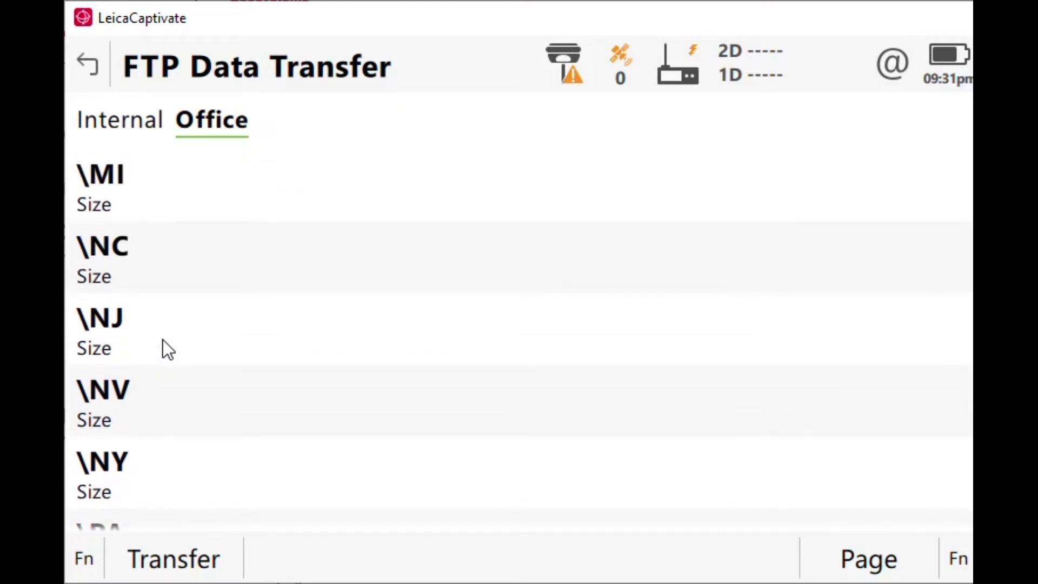
scroll(163, 340, "up", 5)
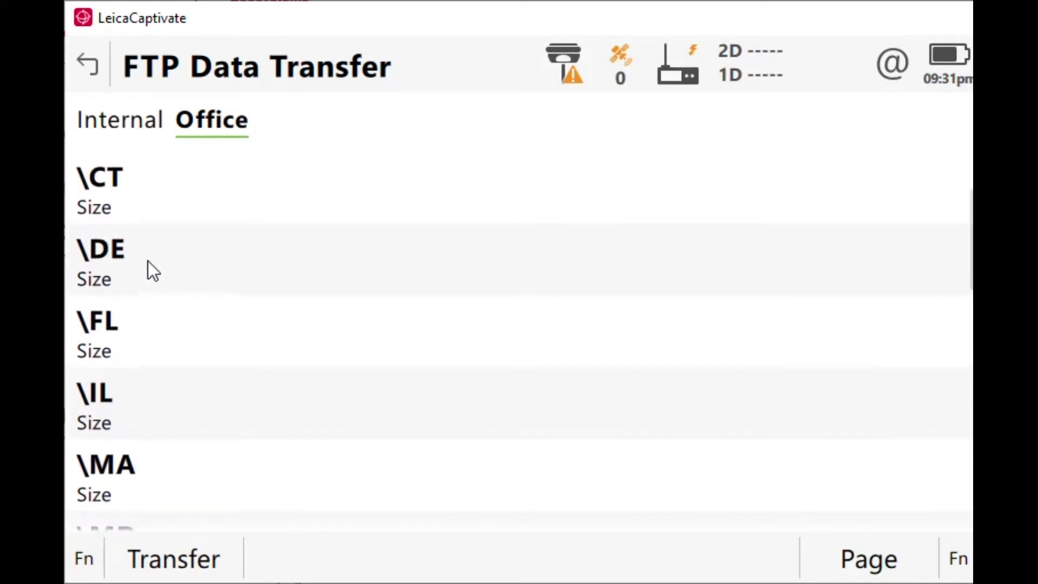
left_click(119, 248)
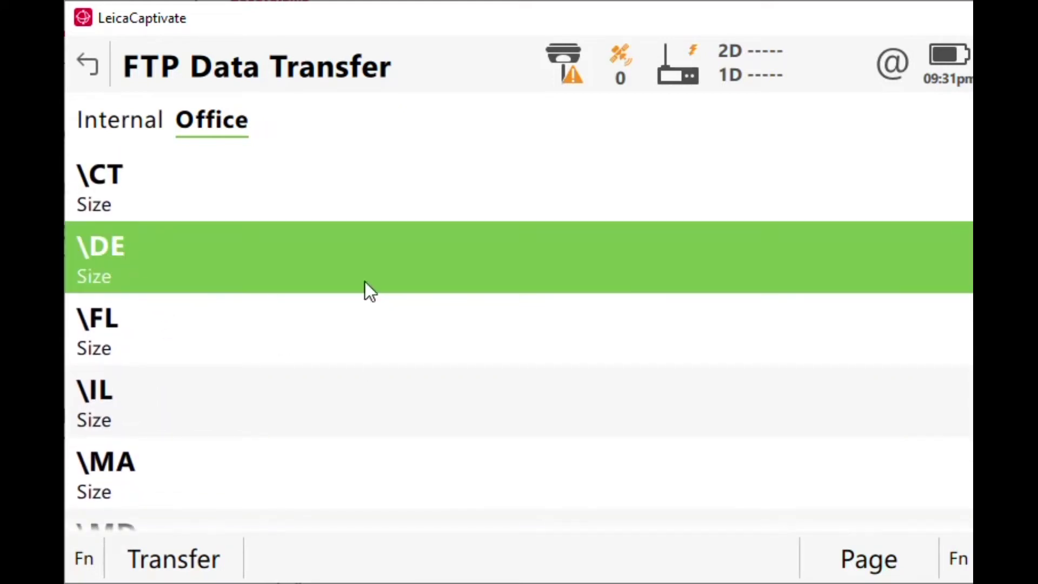
key("Return")
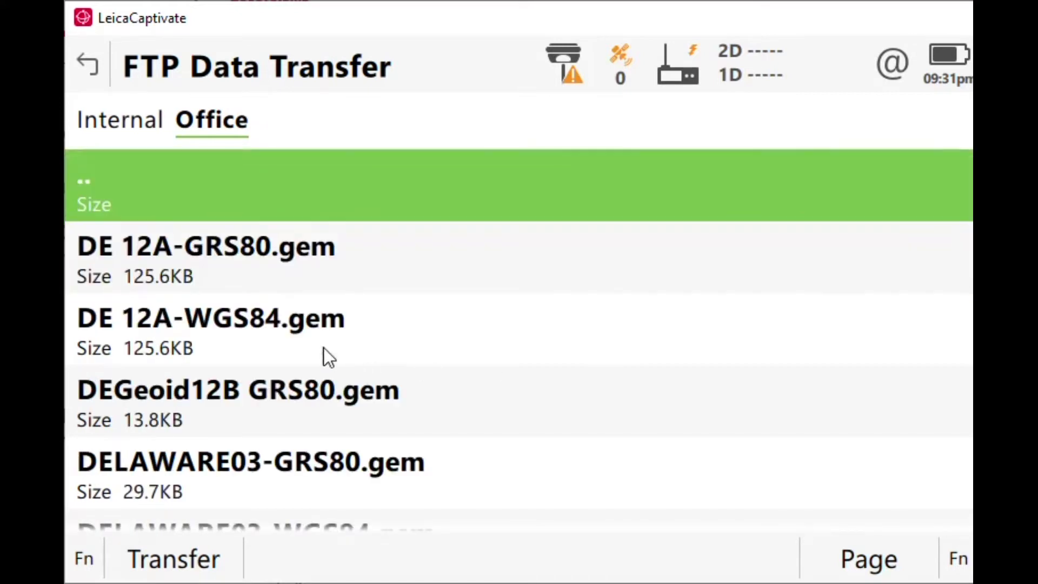
scroll(167, 296, "down", 2)
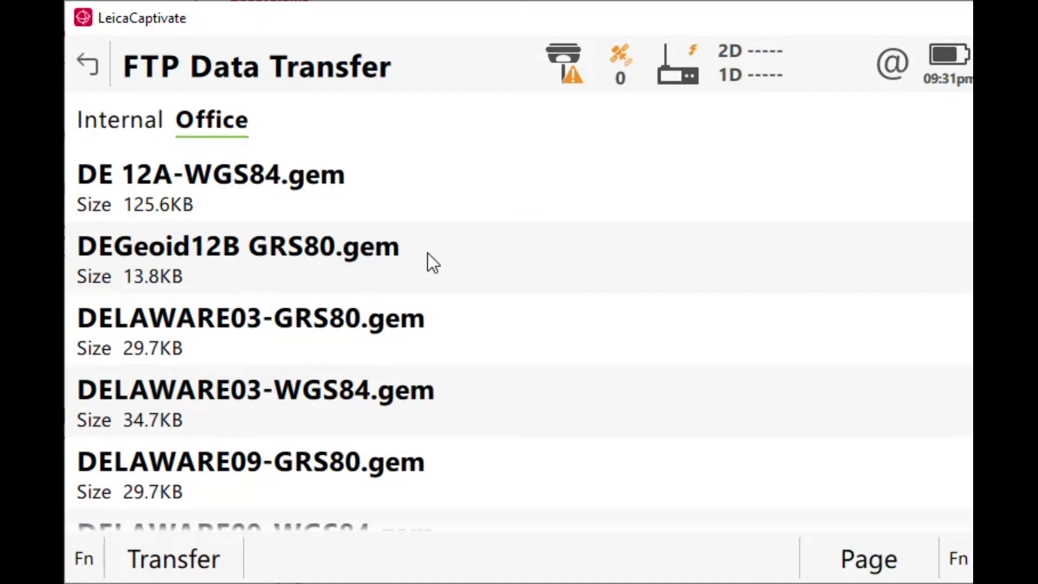
left_click(366, 247)
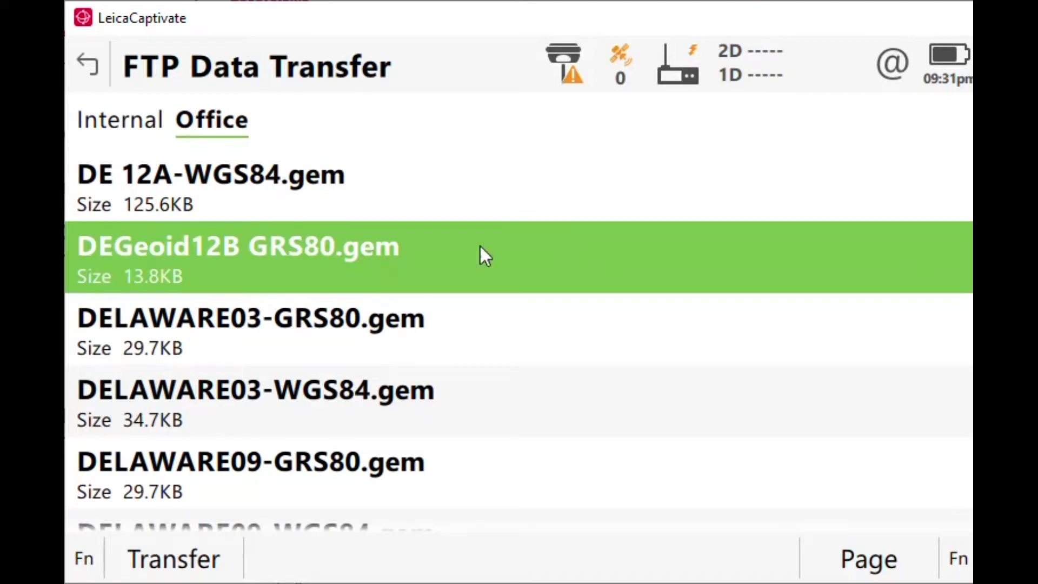
Transfer the selected DEGeoid12B GRS80.gem file to the controller
left_click(157, 557)
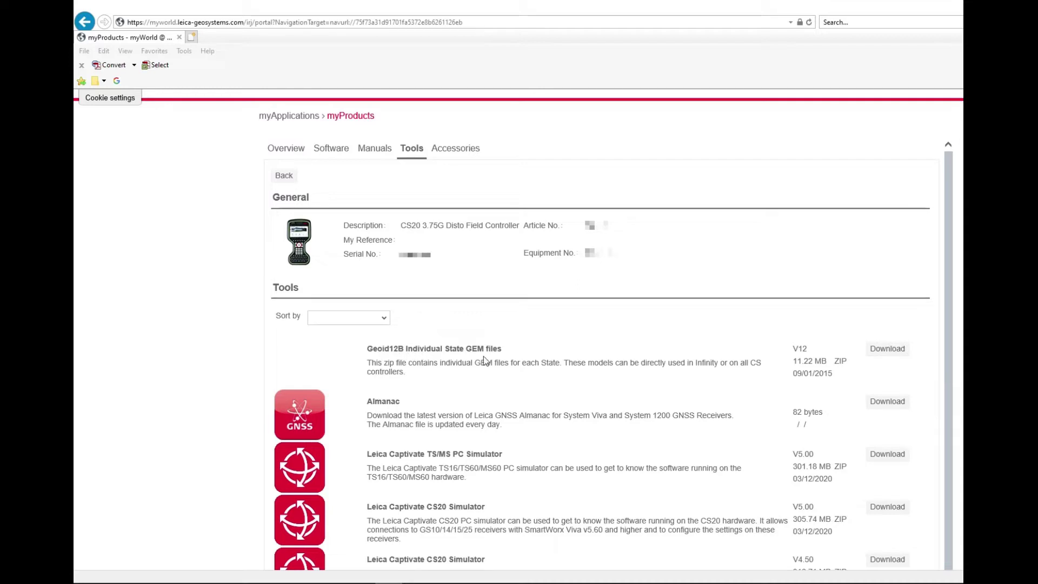
Download the Geoid12B Individual State GEM files package from myWorld
left_click(892, 353)
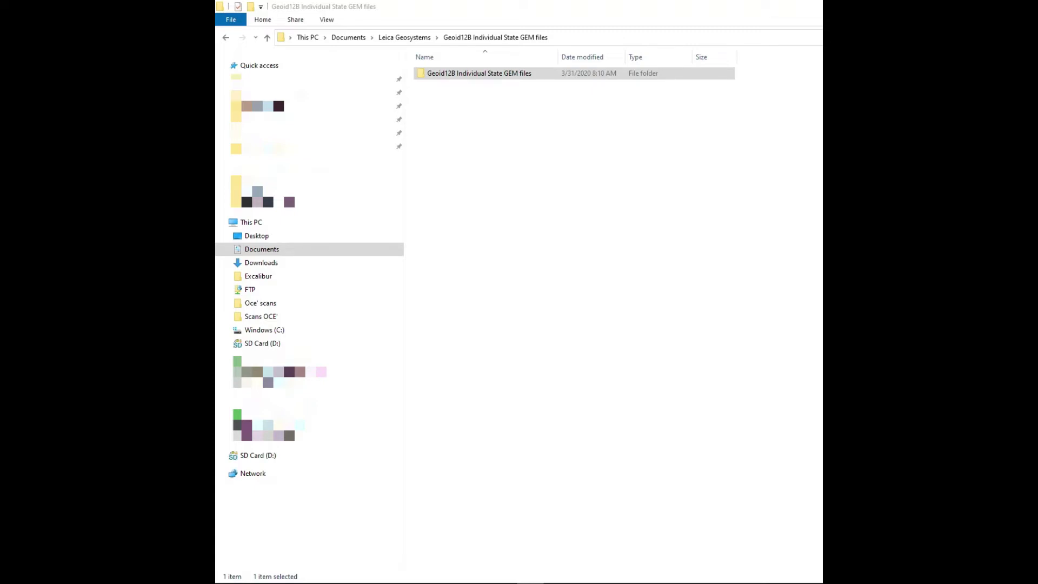
Open the nested Geoid12B Individual State GEM files folder to list its 53 state .gem files
left_click(458, 75)
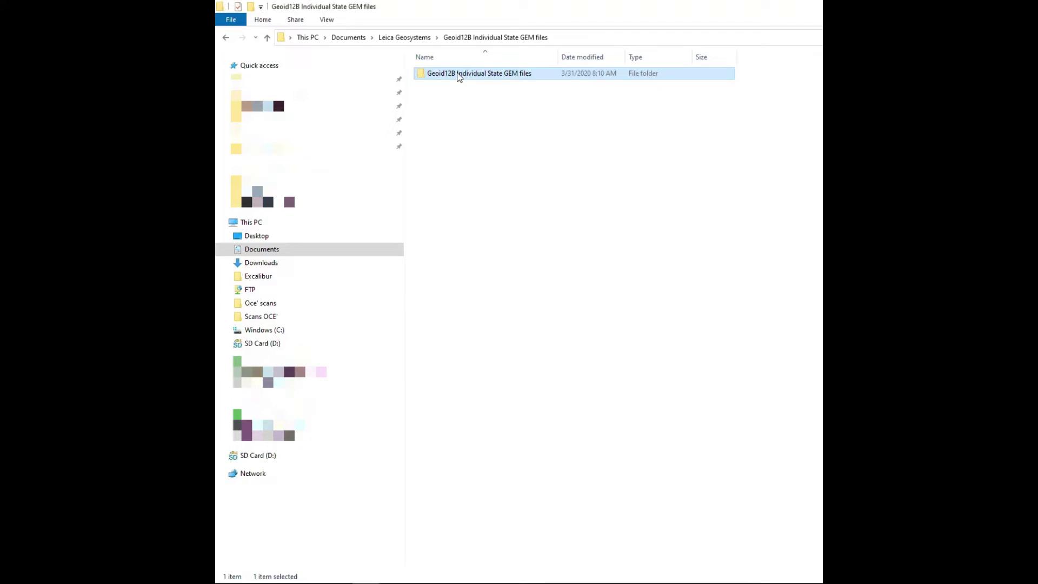
double_click(458, 76)
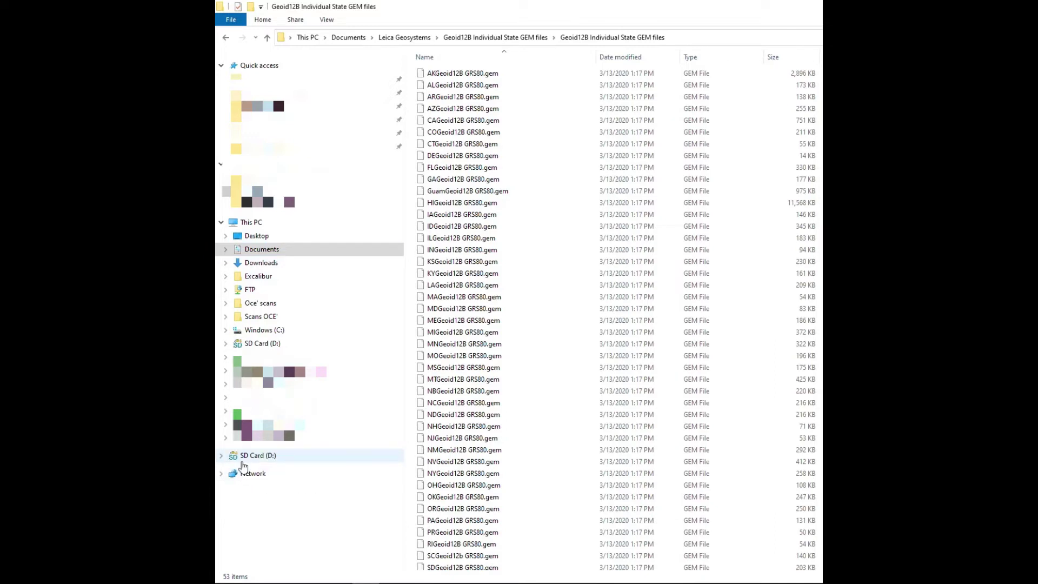
Select and copy the CT, RI, NH and NY Geoid12B GRS80.gem files
left_click(250, 458)
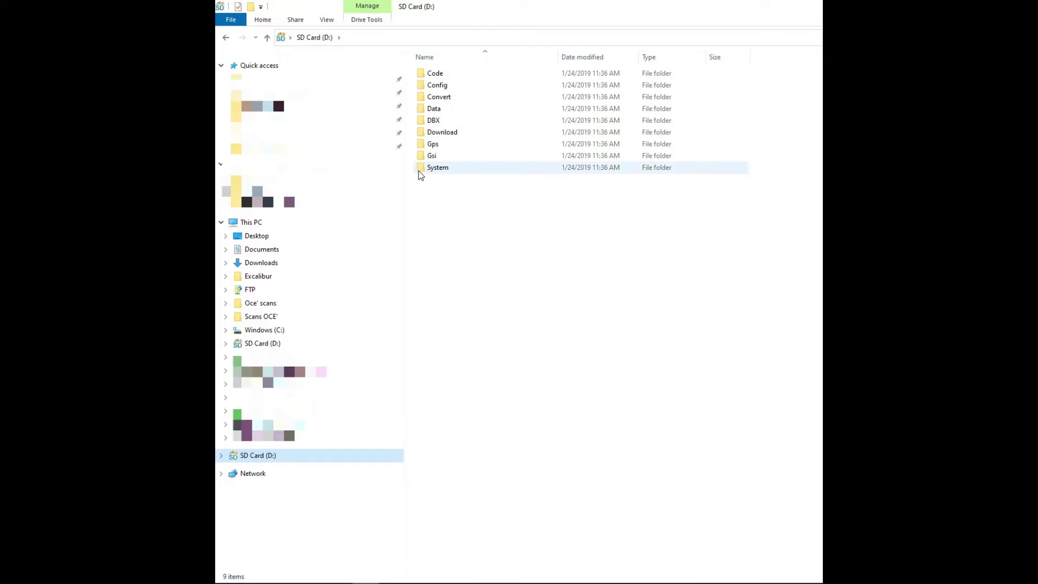
mouse_move(421, 175)
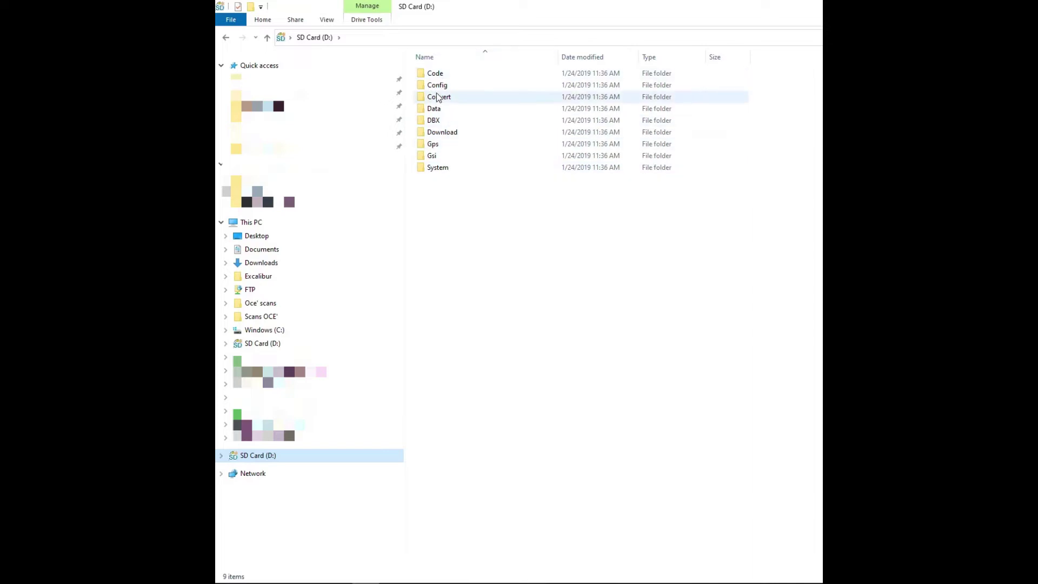
left_click(227, 39)
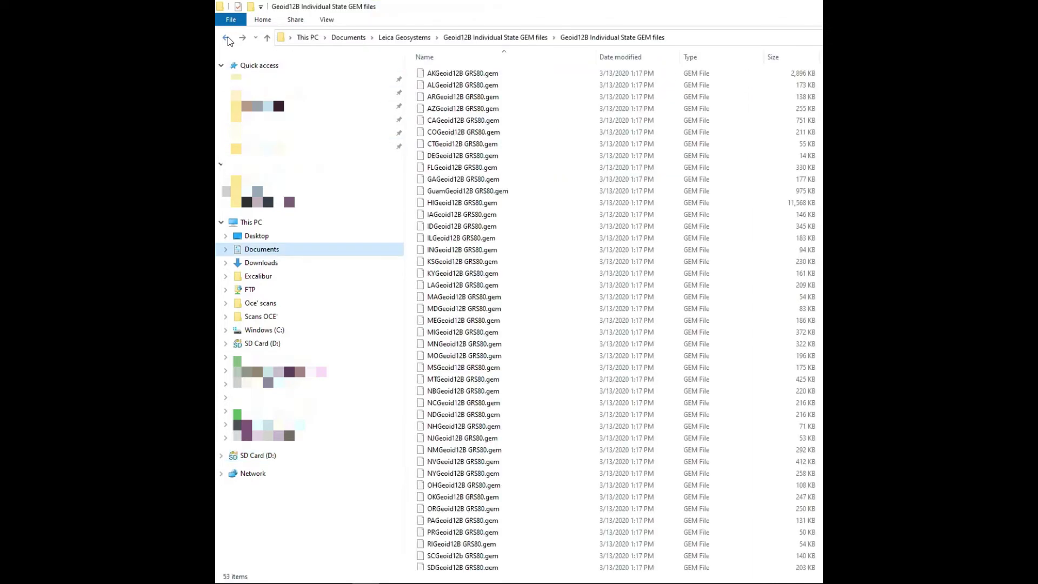
left_click(455, 145)
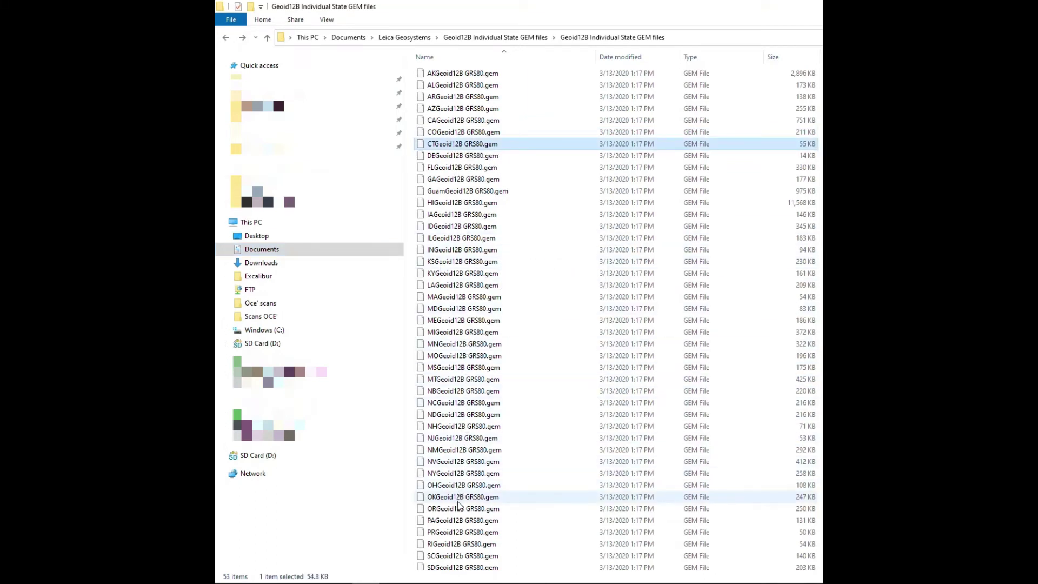
left_click(453, 545, "ctrl")
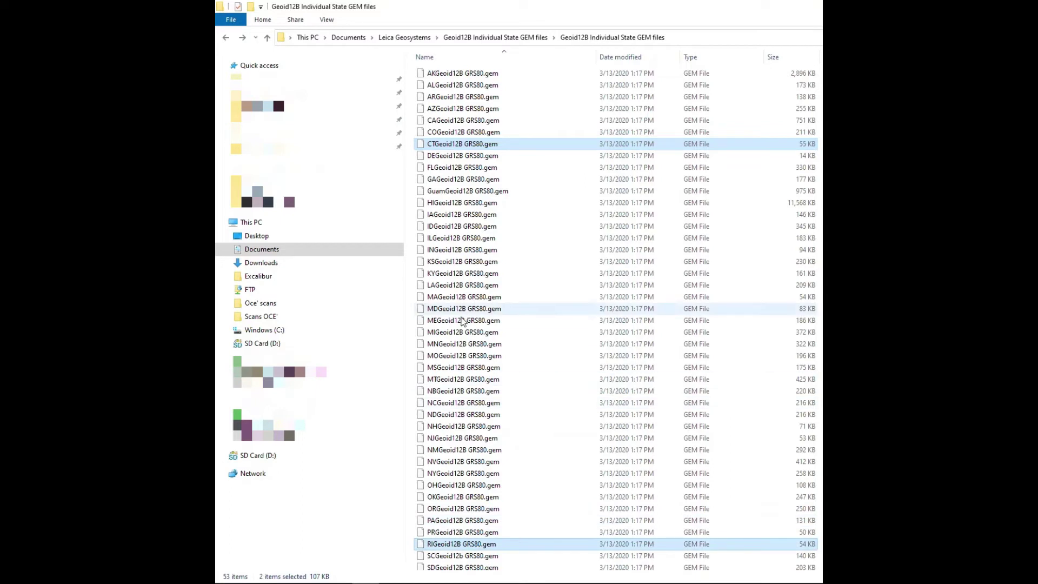
left_click(454, 427, "ctrl")
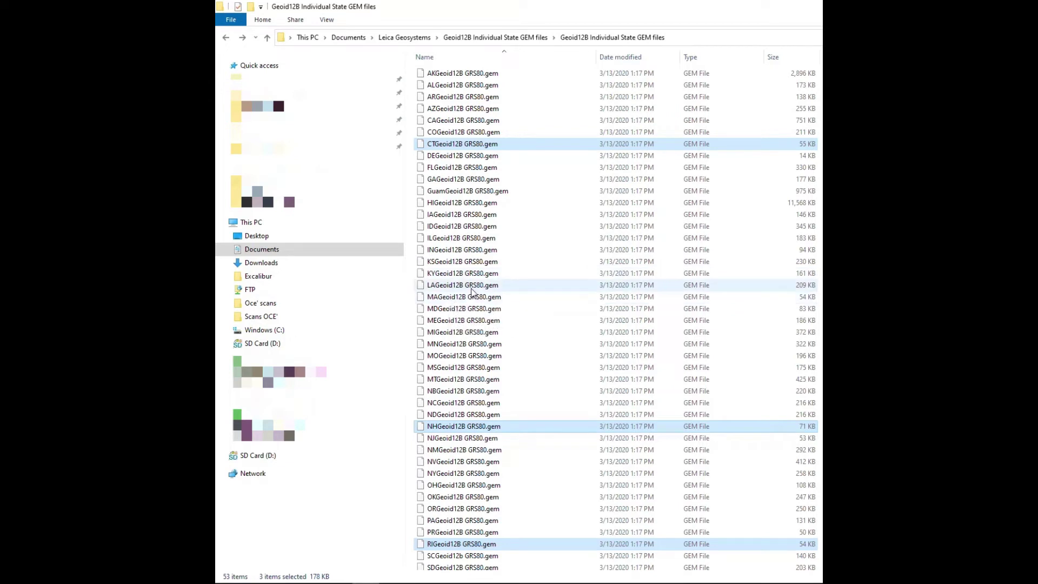
left_click(453, 474, "ctrl")
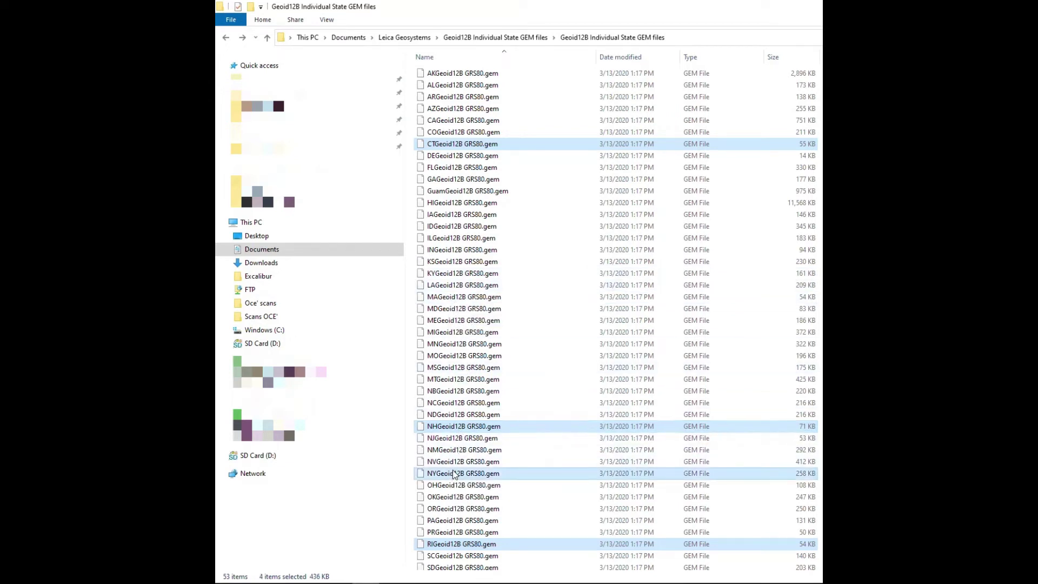
right_click(451, 475)
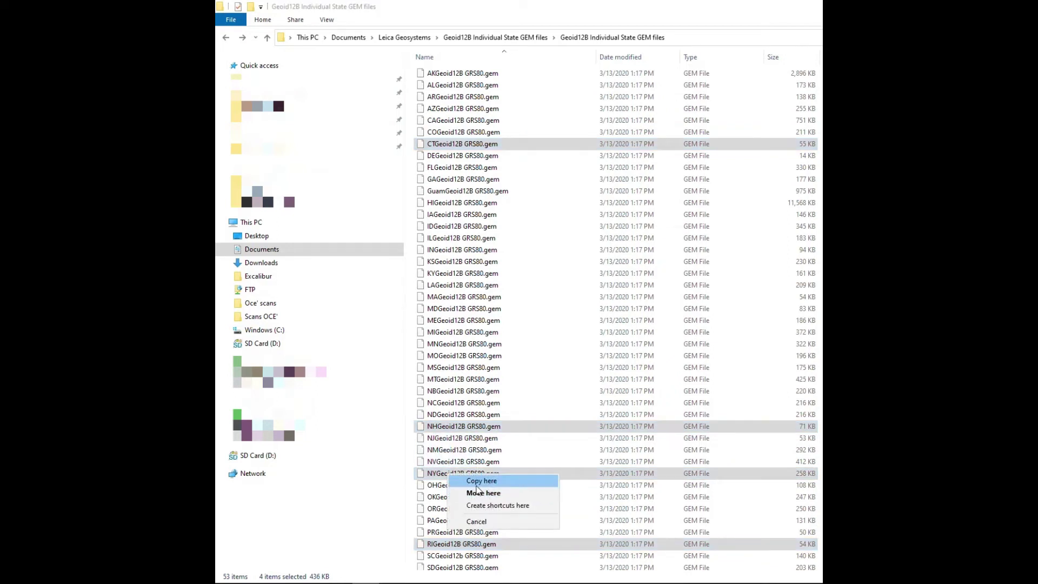
left_click(434, 477)
right_click(434, 474)
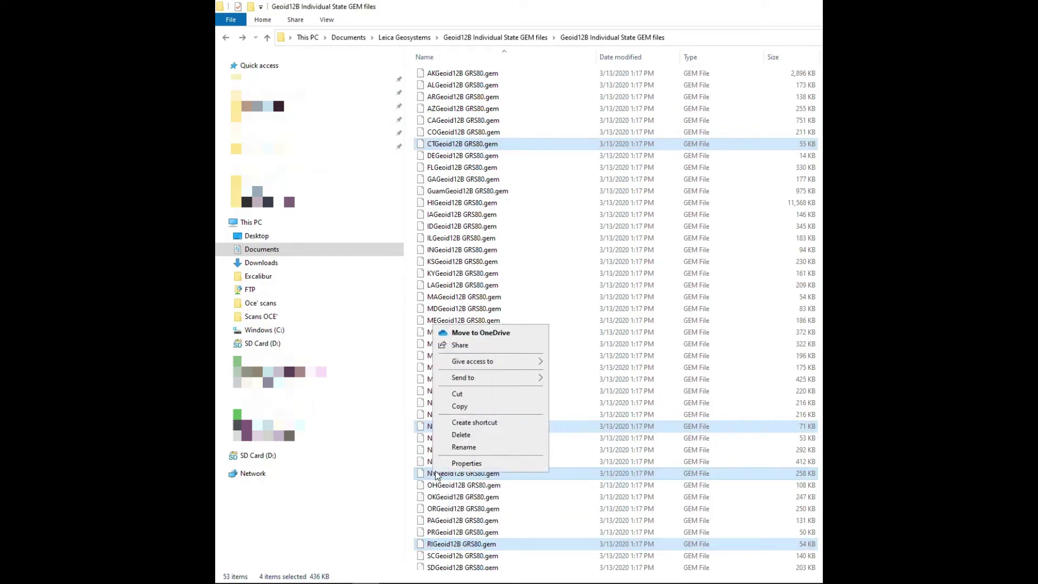
left_click(459, 407)
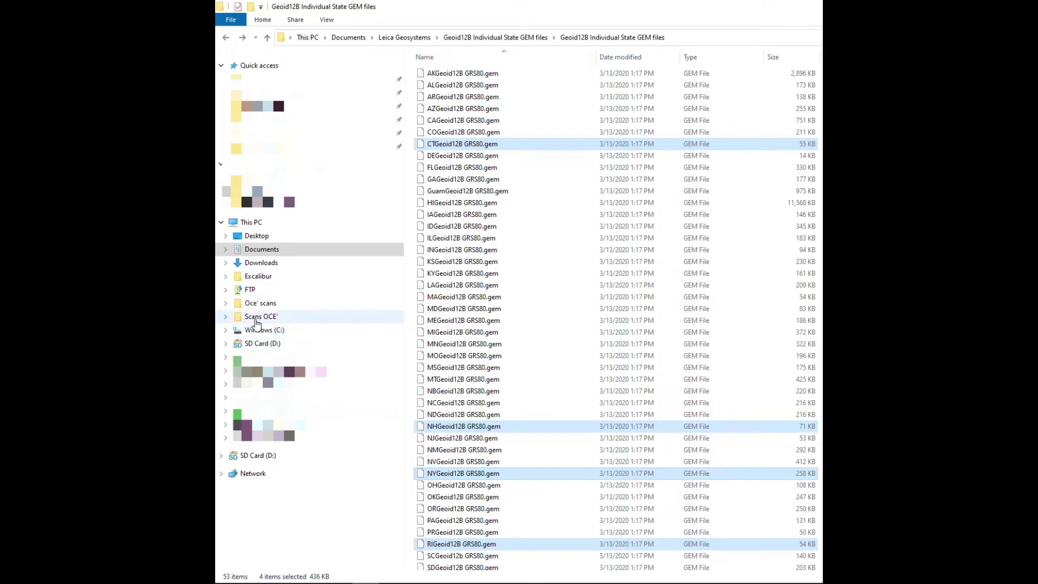
Paste the four GEM files into SD Card (D:)\Data\Gps\Geoid
left_click(266, 454)
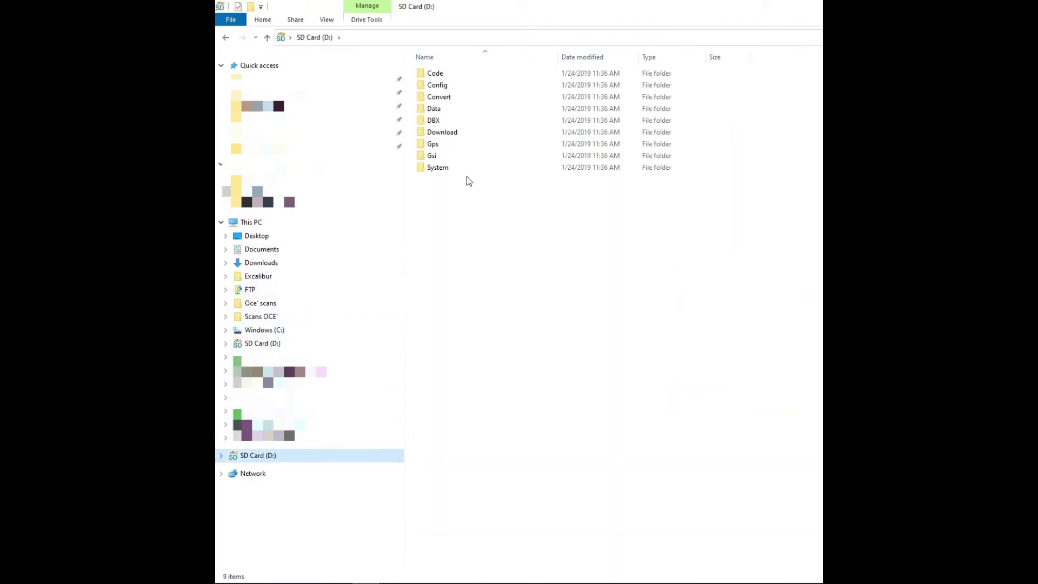
double_click(434, 110)
double_click(435, 87)
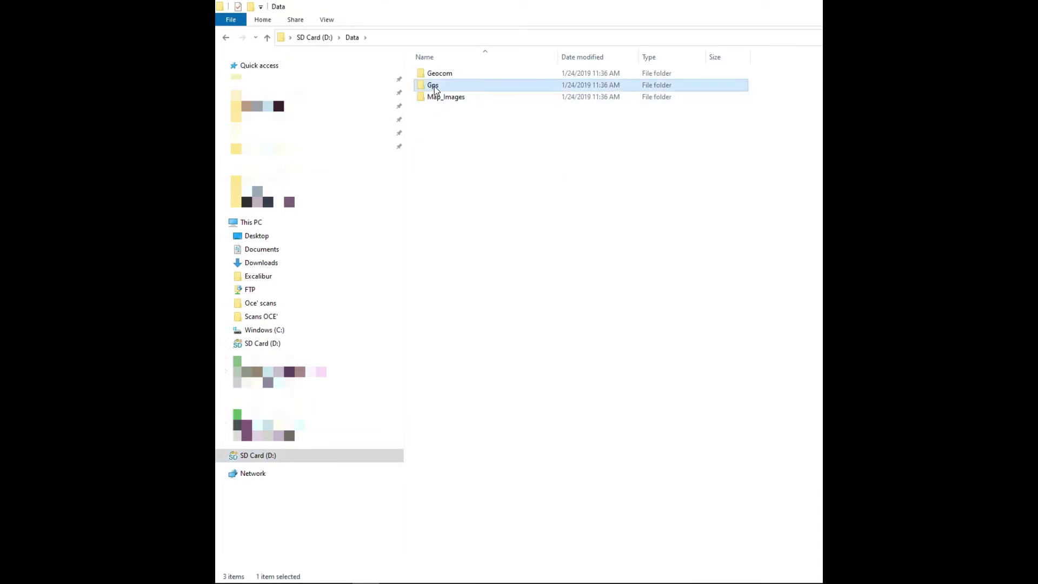
double_click(435, 88)
right_click(439, 137)
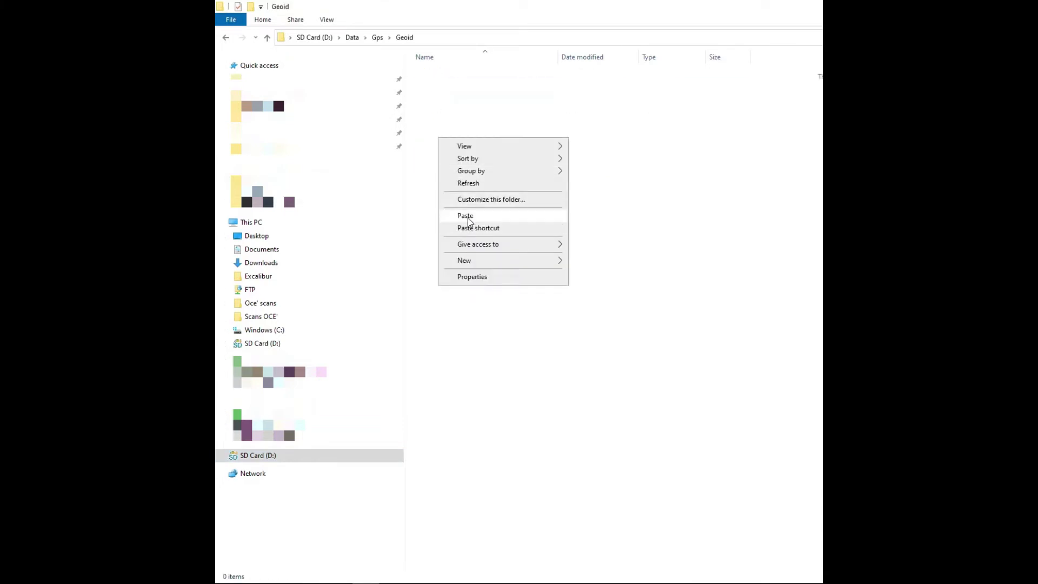
left_click(466, 216)
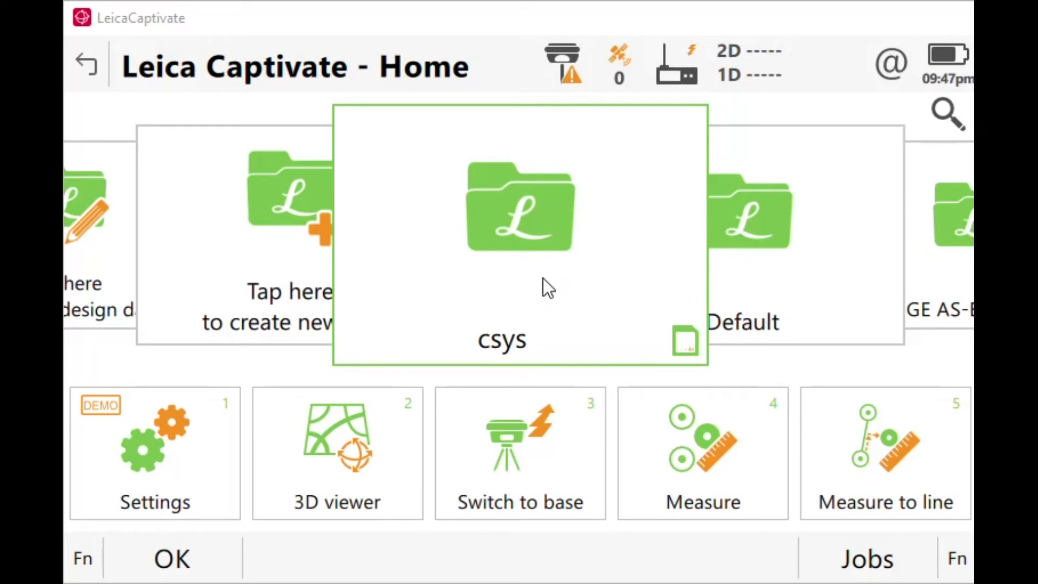
From the csys job's properties, open its coordinate system list and start a new coordinate system
left_click(526, 240)
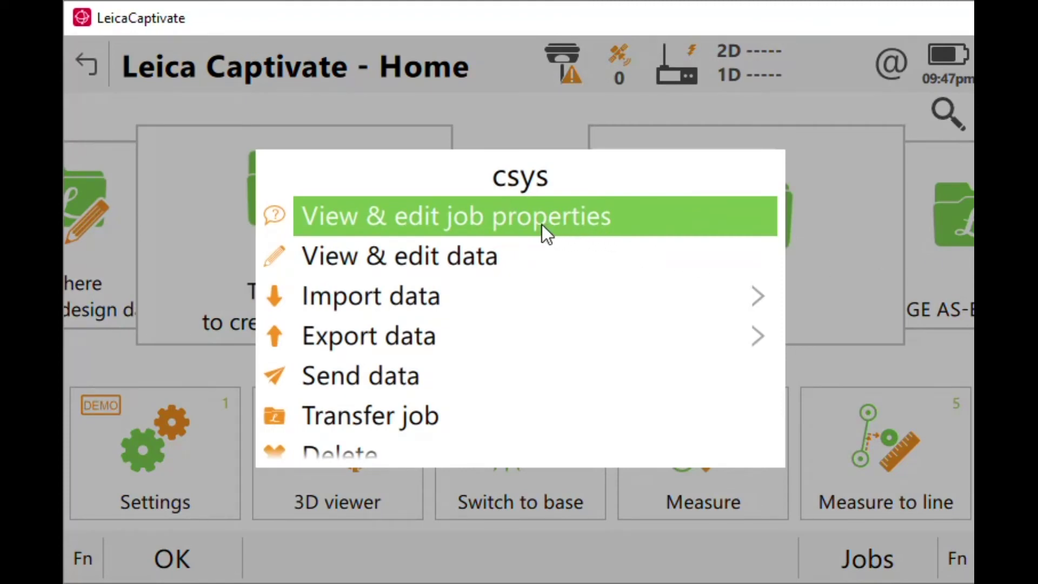
left_click(394, 208)
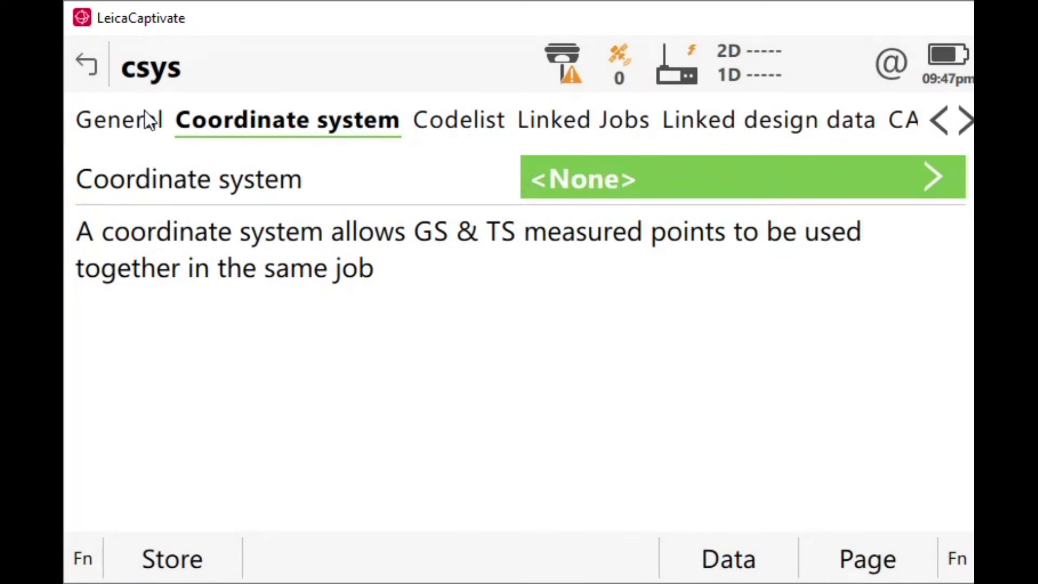
left_click(931, 169)
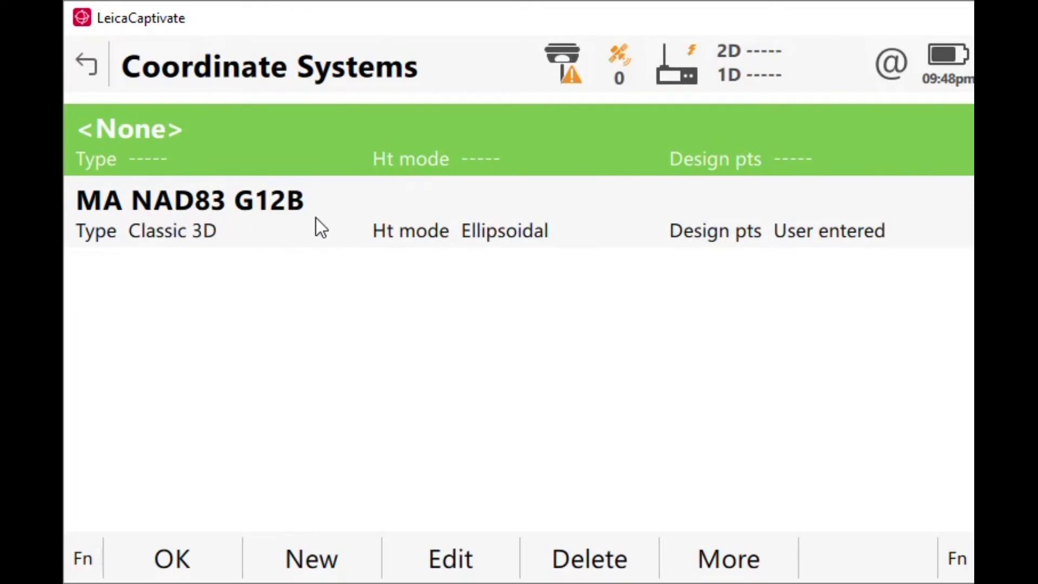
left_click(329, 561)
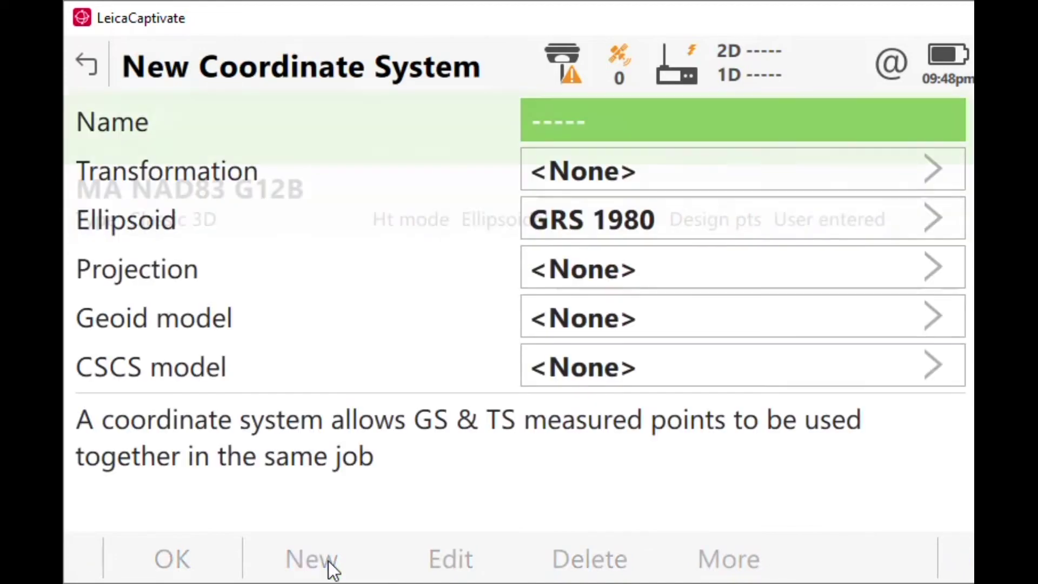
Name the new coordinate system 'RI NAD83 G12B'
left_click(596, 115)
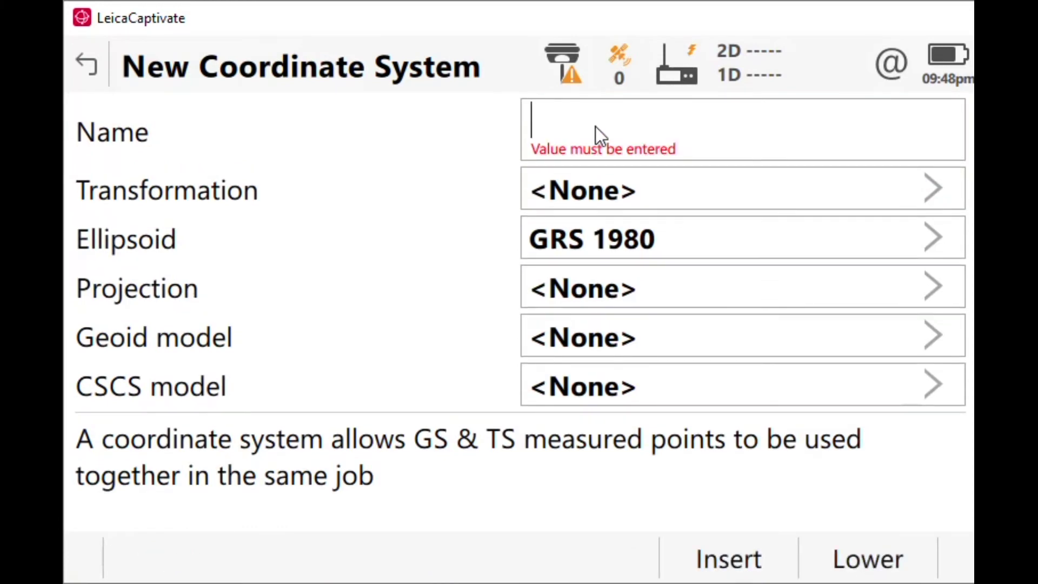
type("RI")
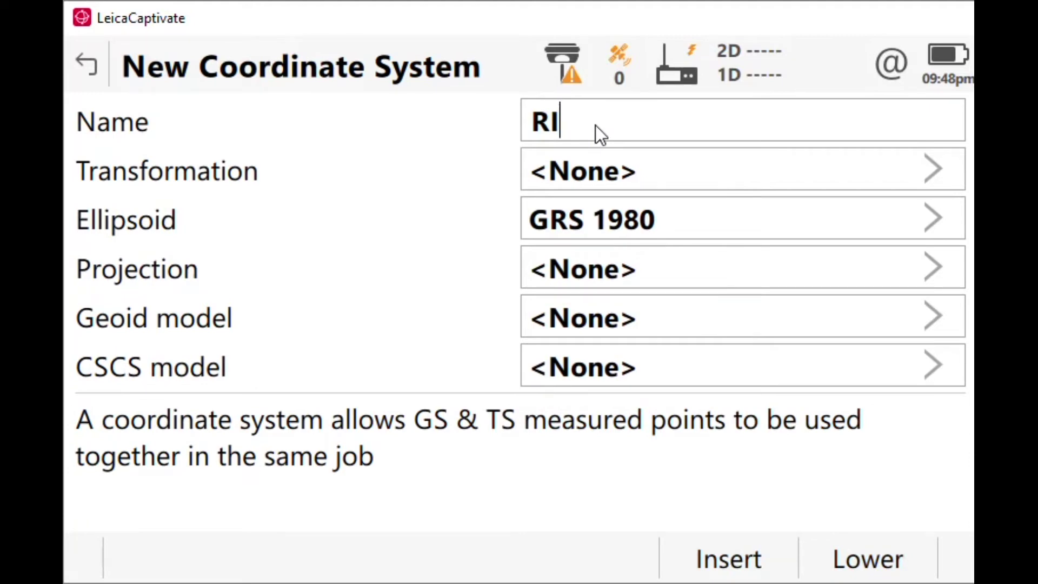
type("NAD")
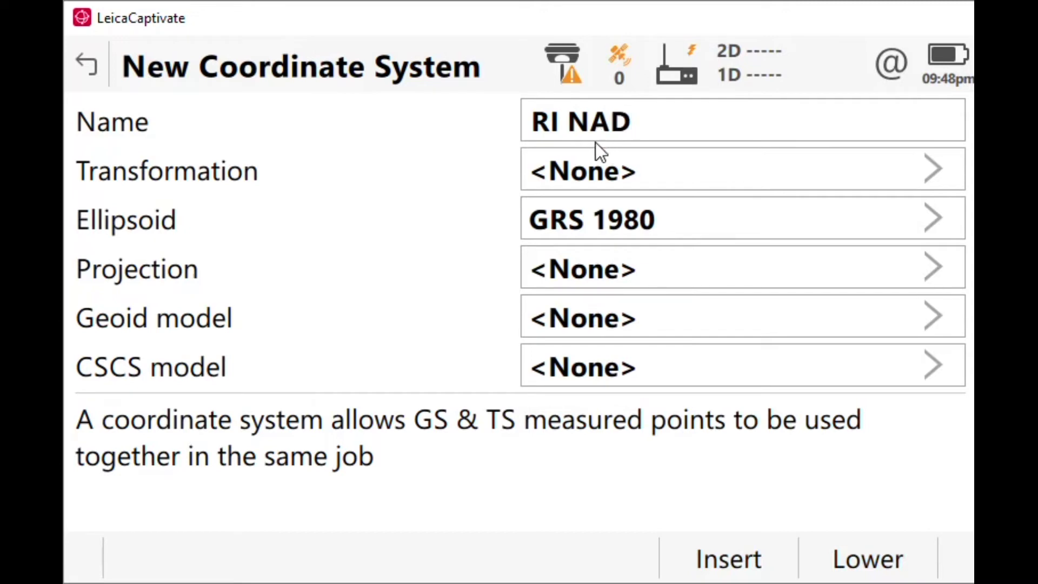
type("83 G12B")
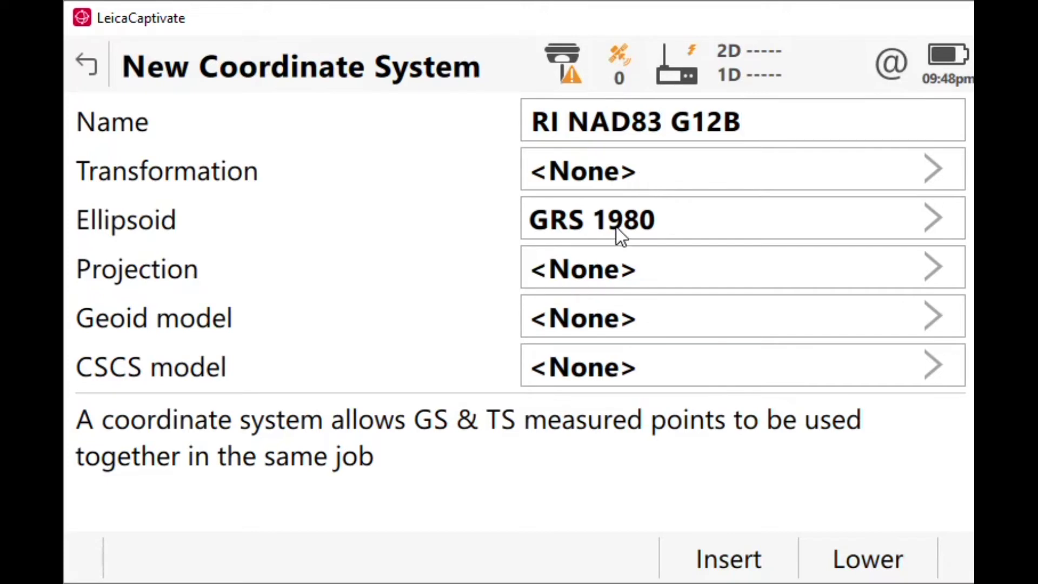
key("Return")
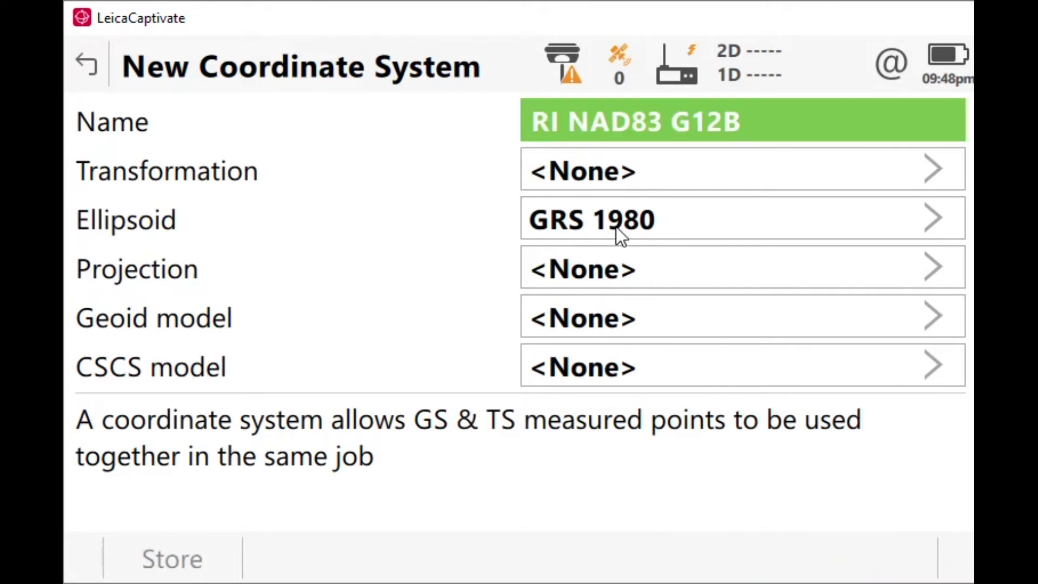
left_click(638, 220)
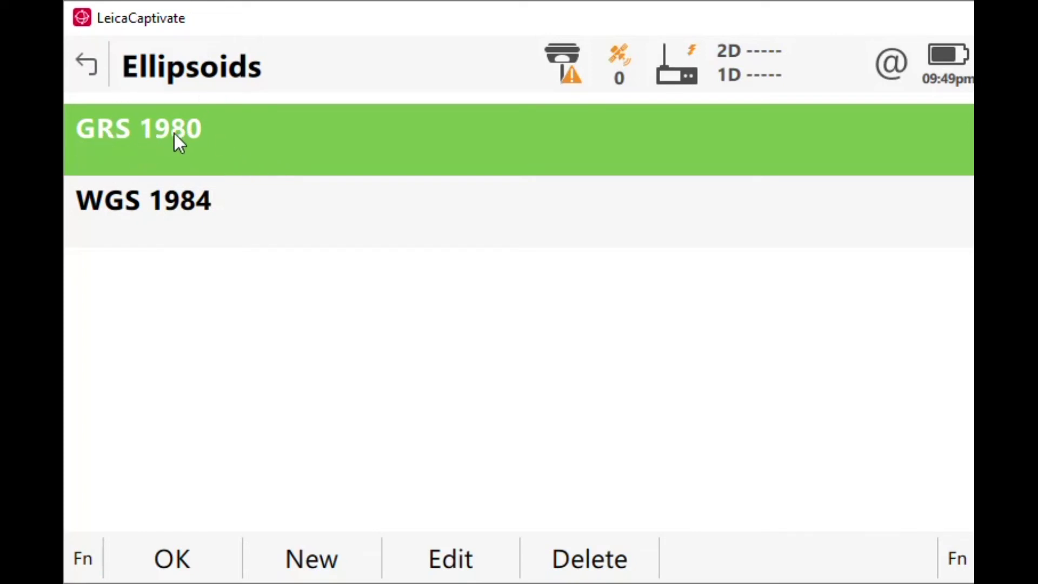
Recall all factory default ellipsoids and keep GRS 1980 as the ellipsoid
left_click(87, 558)
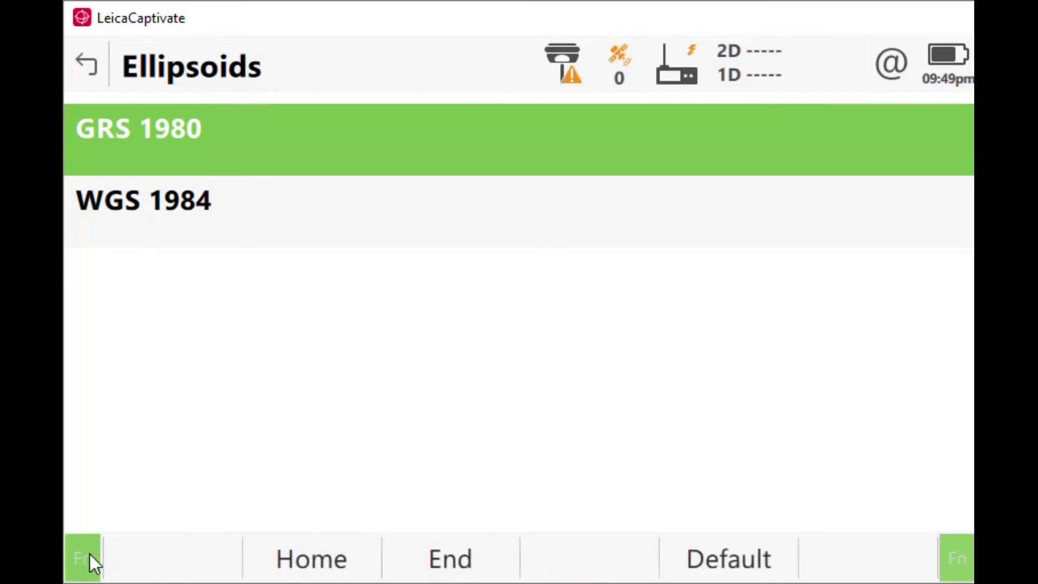
left_click(733, 557)
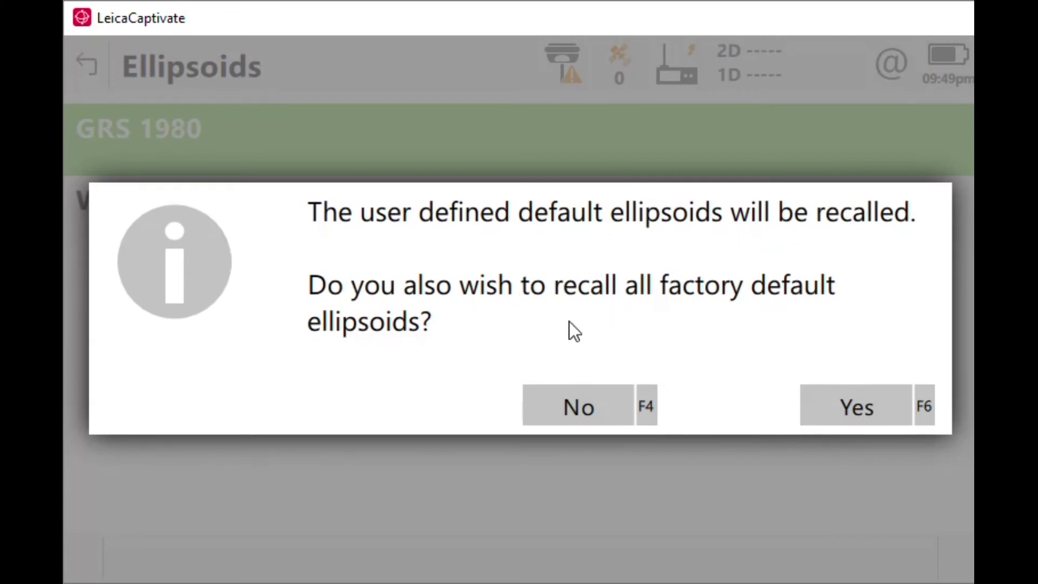
left_click(857, 414)
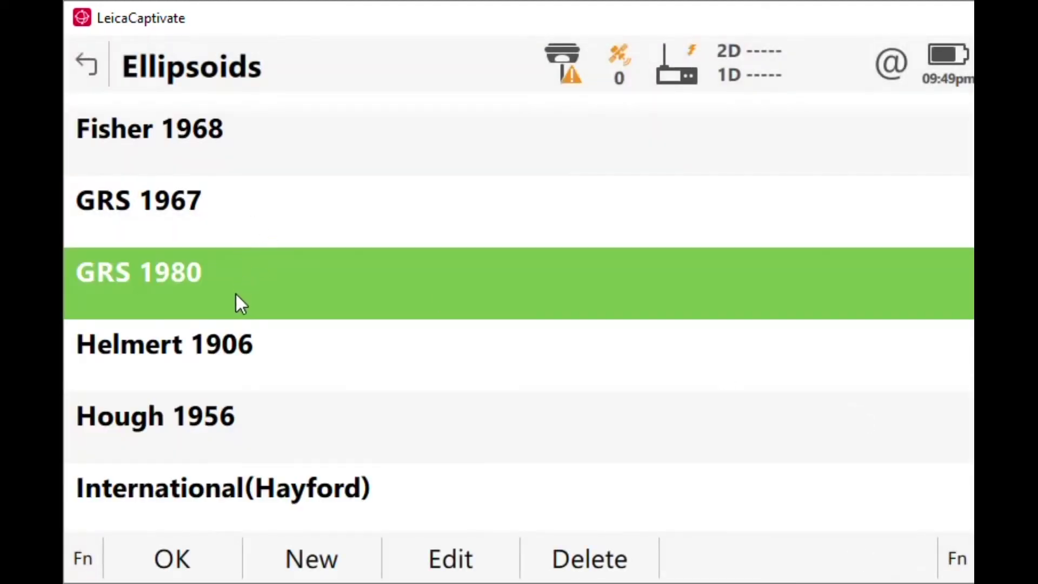
scroll(236, 295, "down", 5)
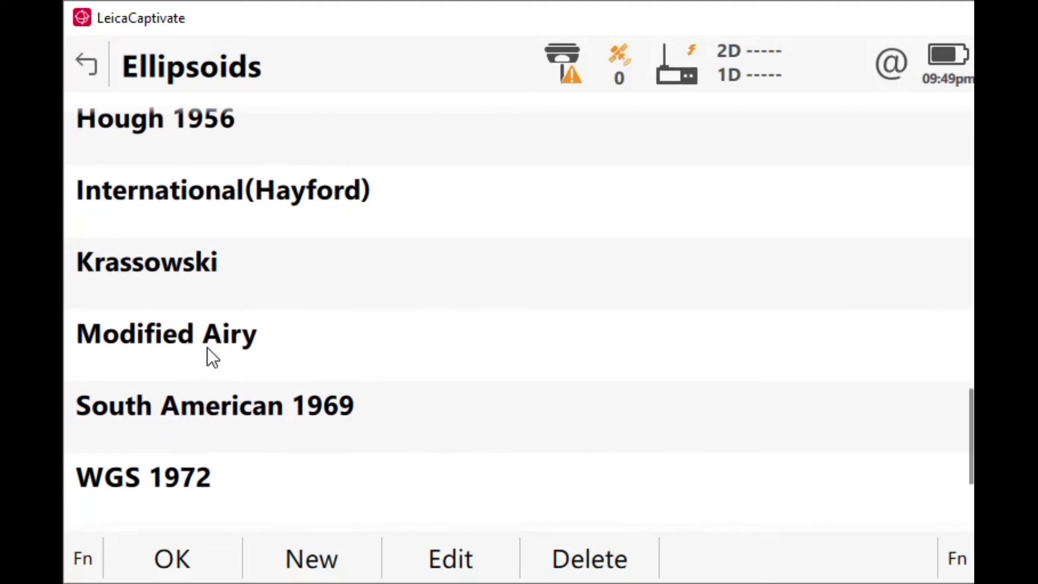
scroll(207, 348, "up", 10)
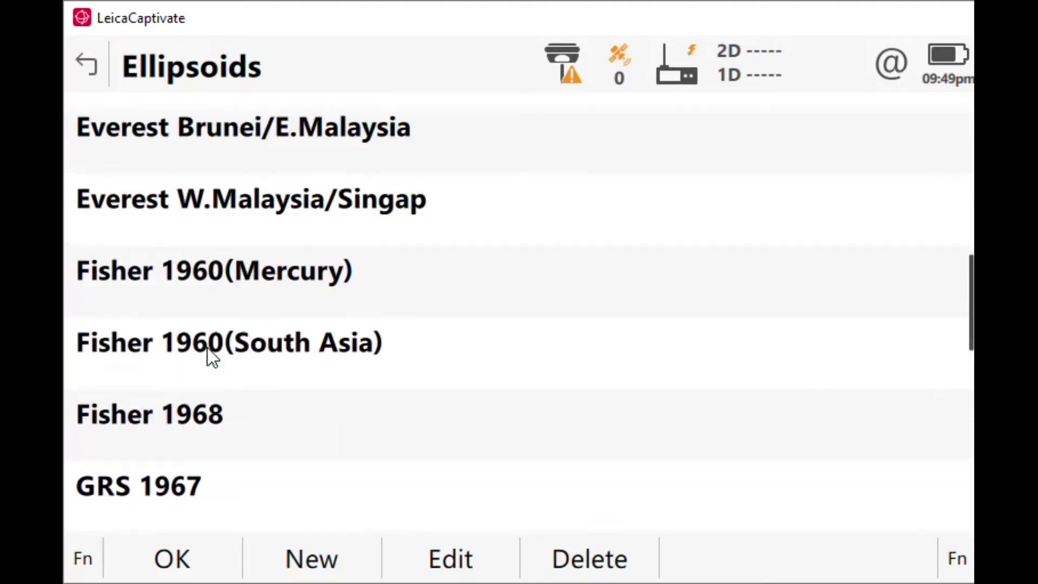
scroll(206, 348, "up", 7)
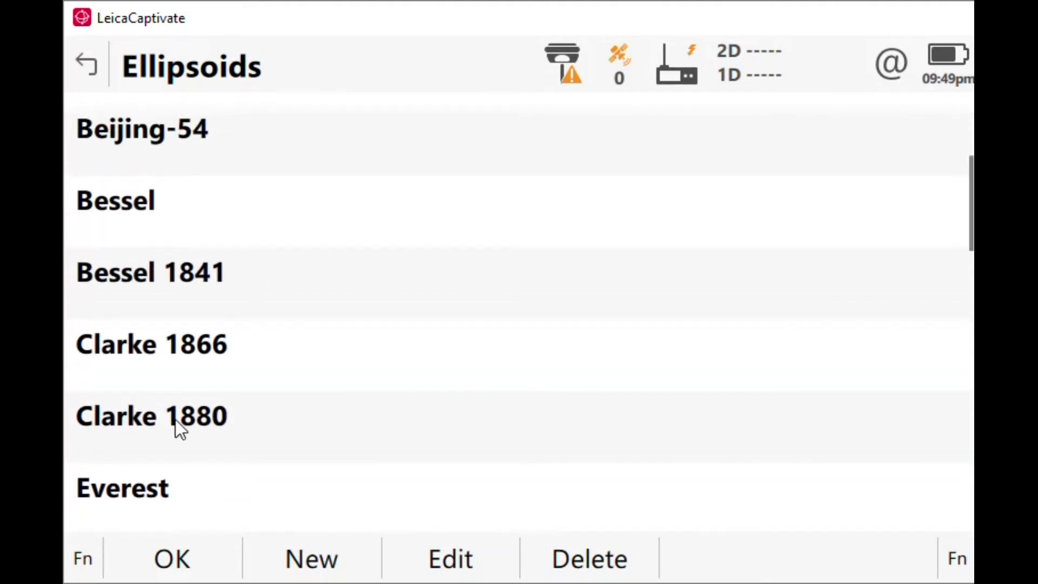
scroll(183, 322, "up", 3)
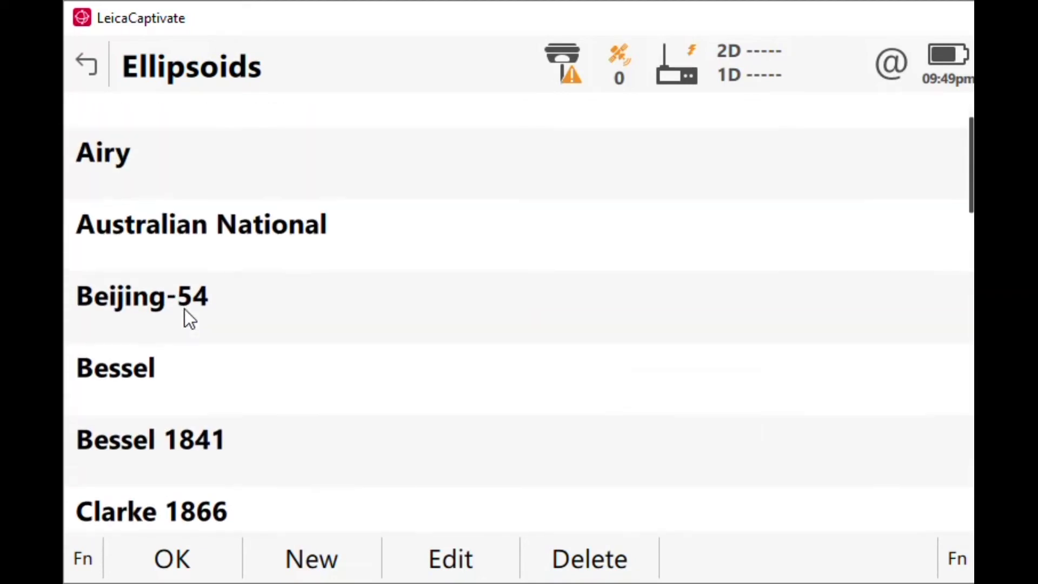
scroll(184, 311, "up", 1)
scroll(184, 311, "down", 5)
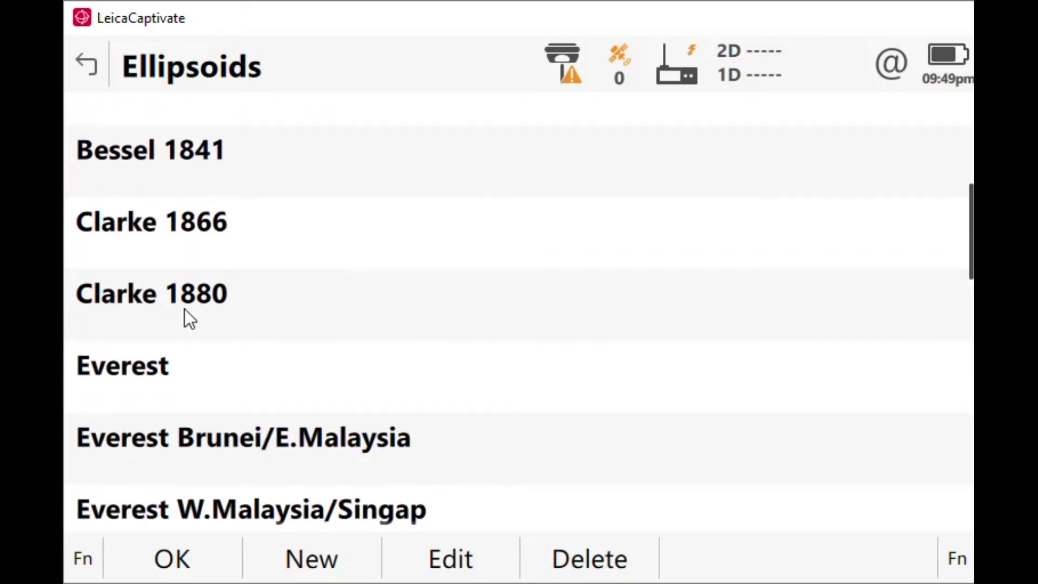
scroll(184, 309, "down", 10)
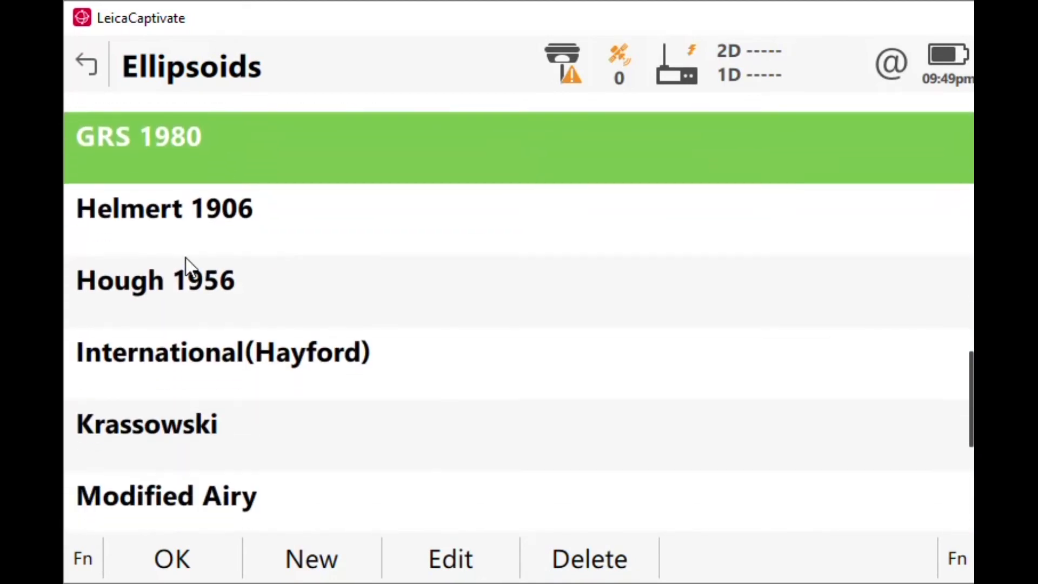
scroll(187, 265, "up", 2)
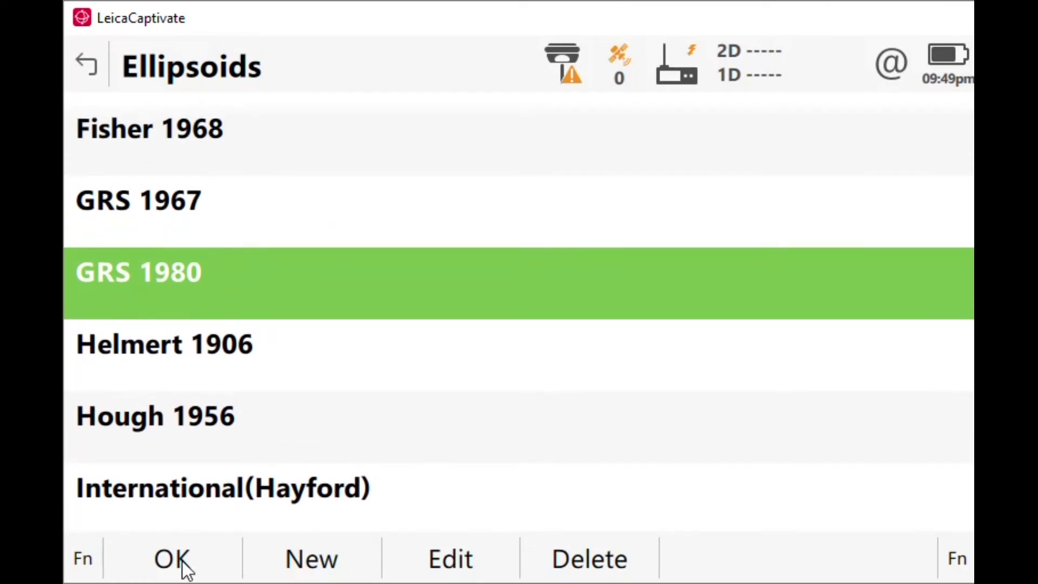
left_click(185, 558)
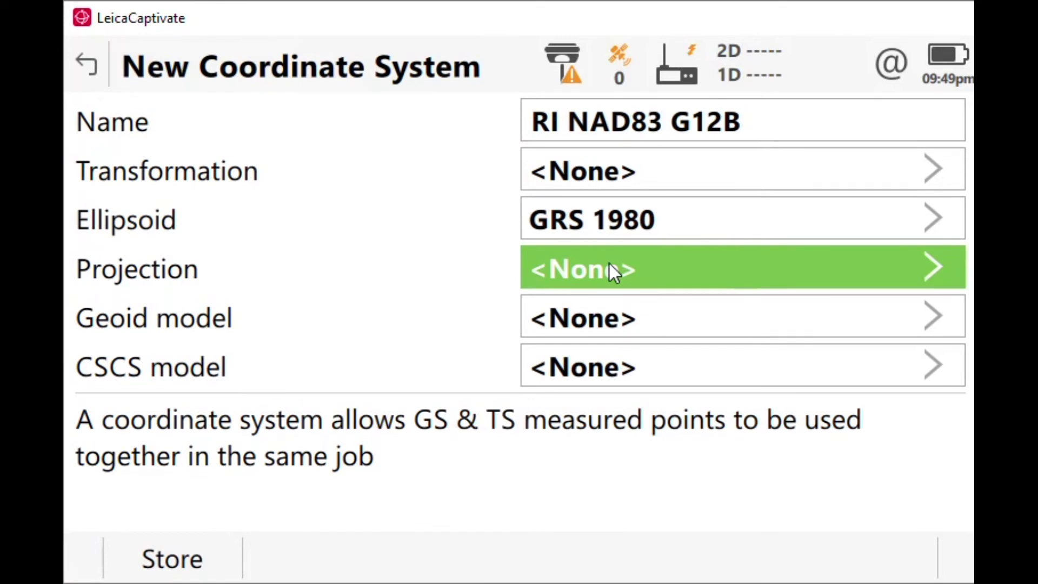
left_click(609, 266)
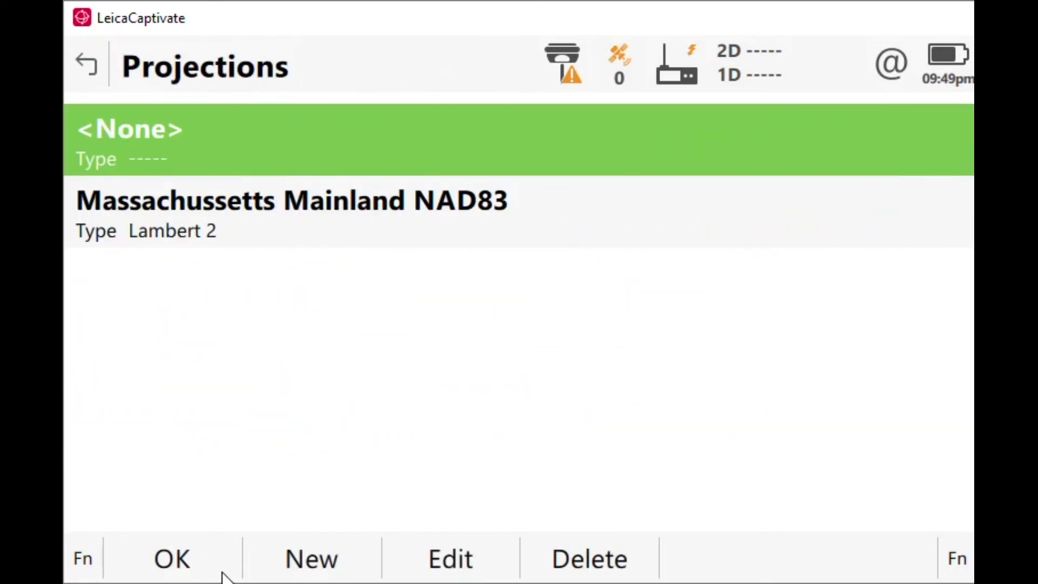
Recall the factory default projections, including all US State Plane zones
left_click(86, 556)
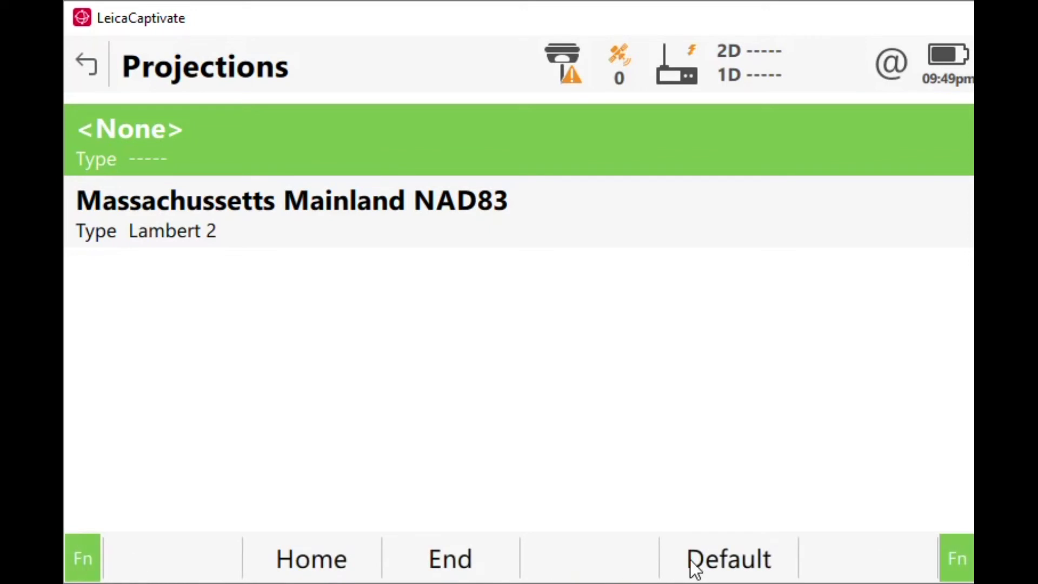
left_click(728, 558)
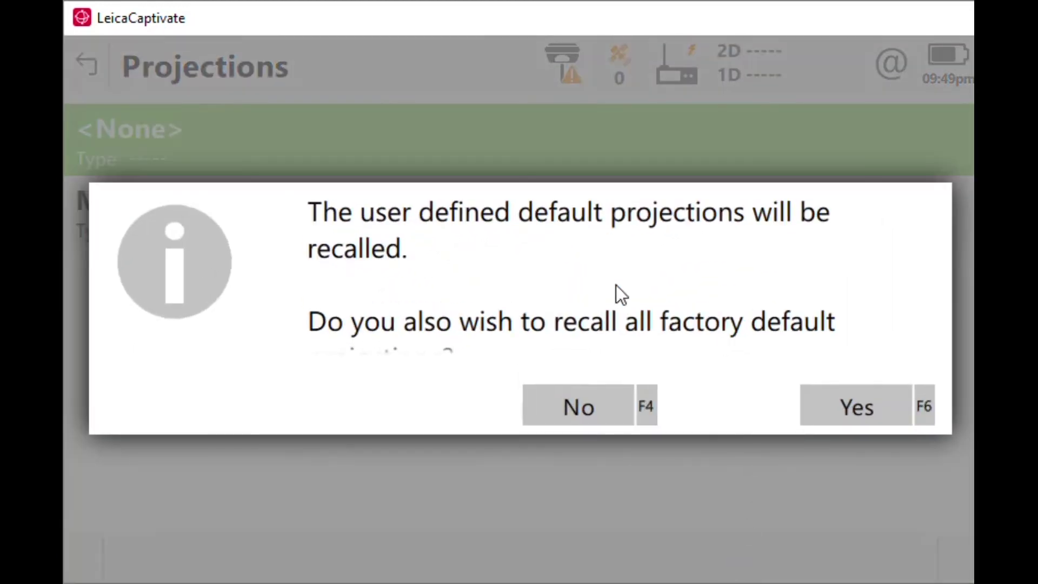
scroll(541, 330, "down", 1)
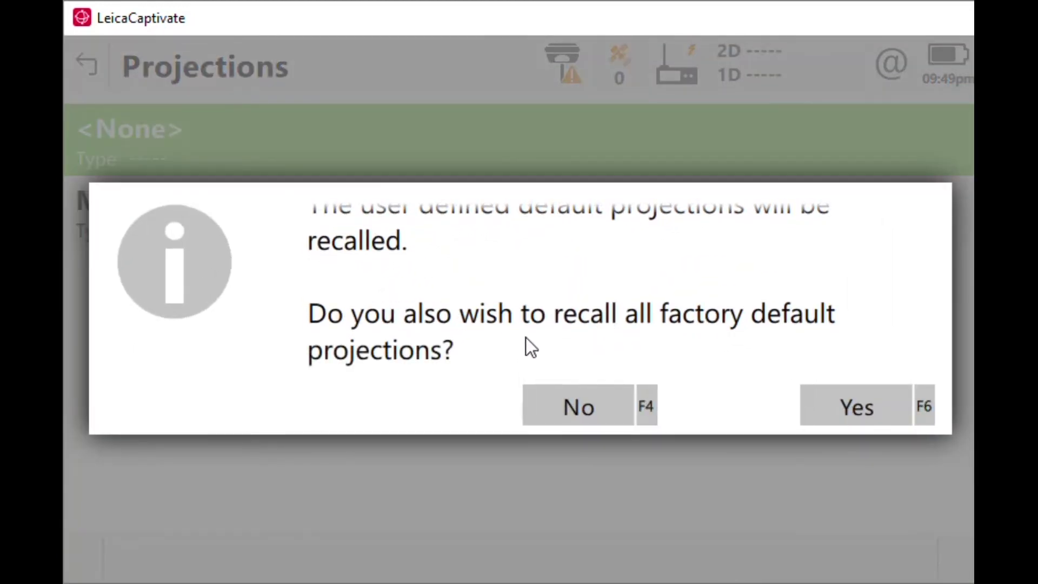
left_click(853, 404)
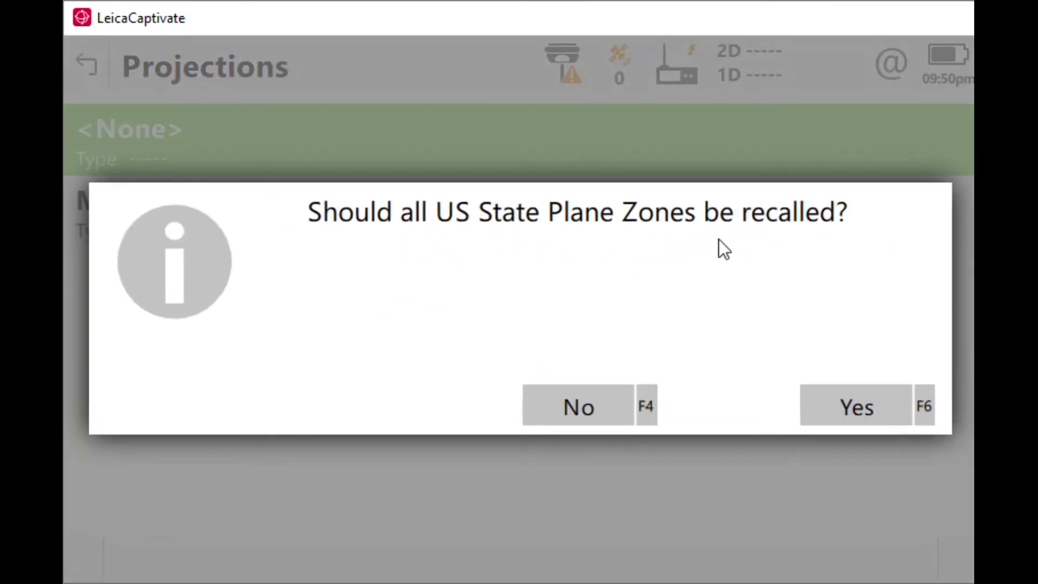
left_click(876, 409)
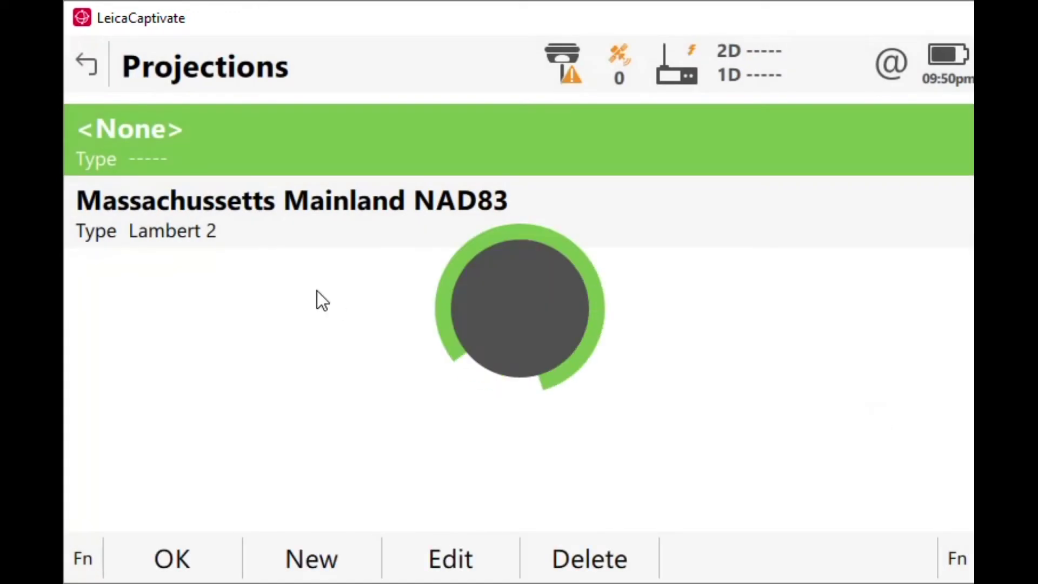
Select Rhode Island NAD83 (Transverse Mercator) and view its projection parameters
scroll(386, 303, "down", 10)
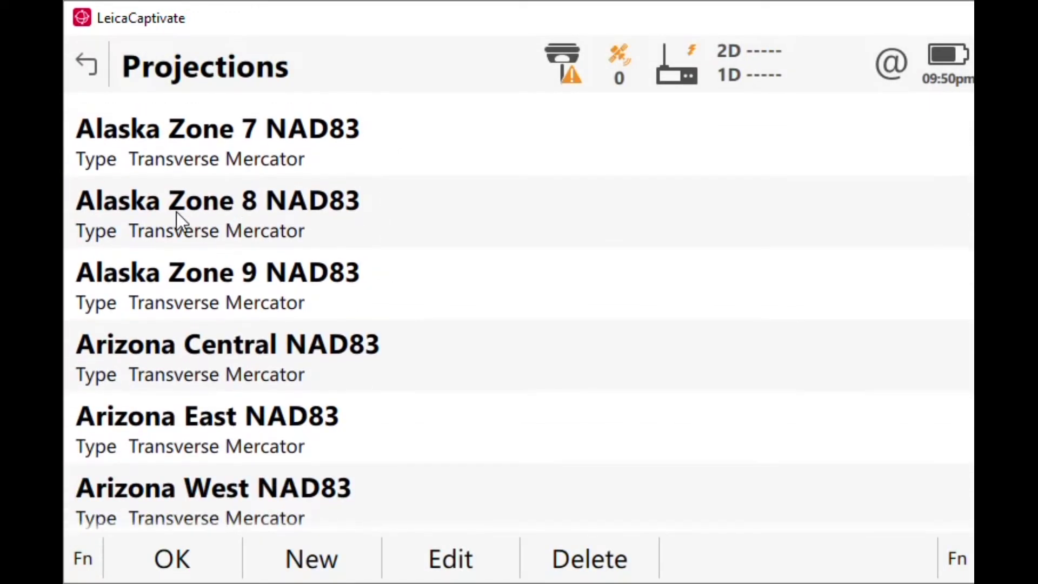
scroll(217, 216, "down", 6)
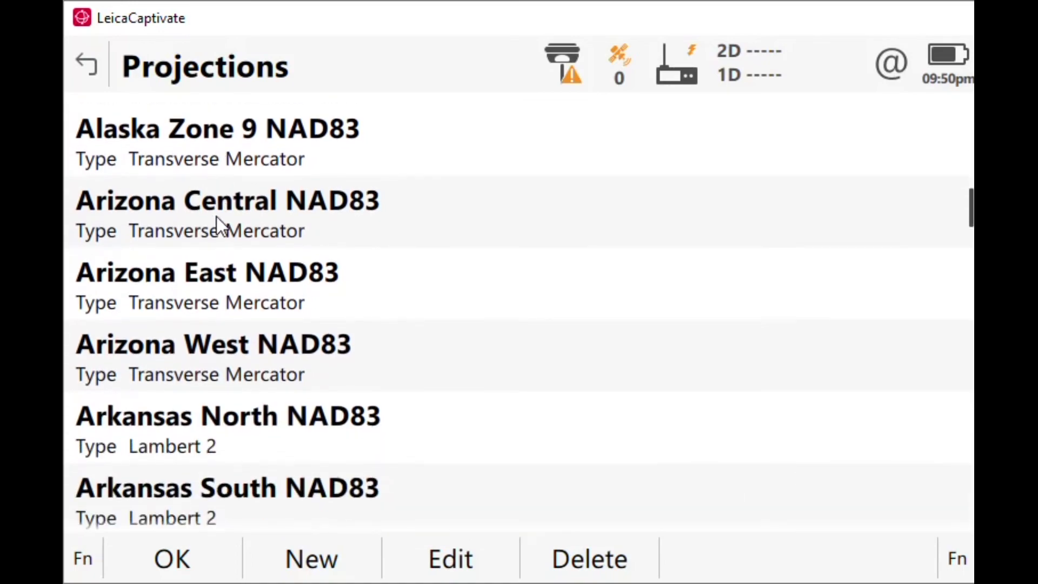
scroll(216, 217, "down", 15)
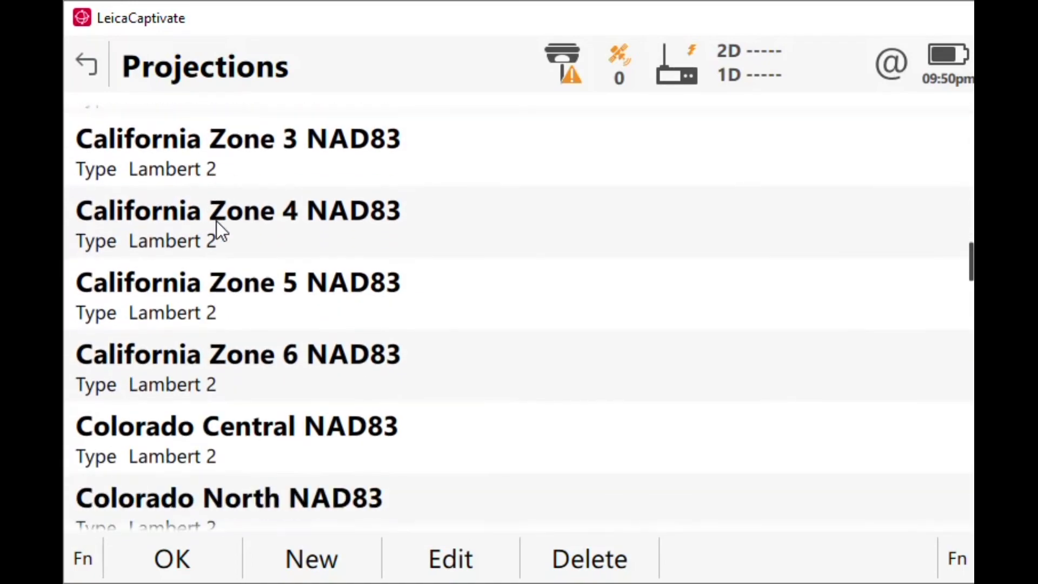
scroll(227, 291, "down", 20)
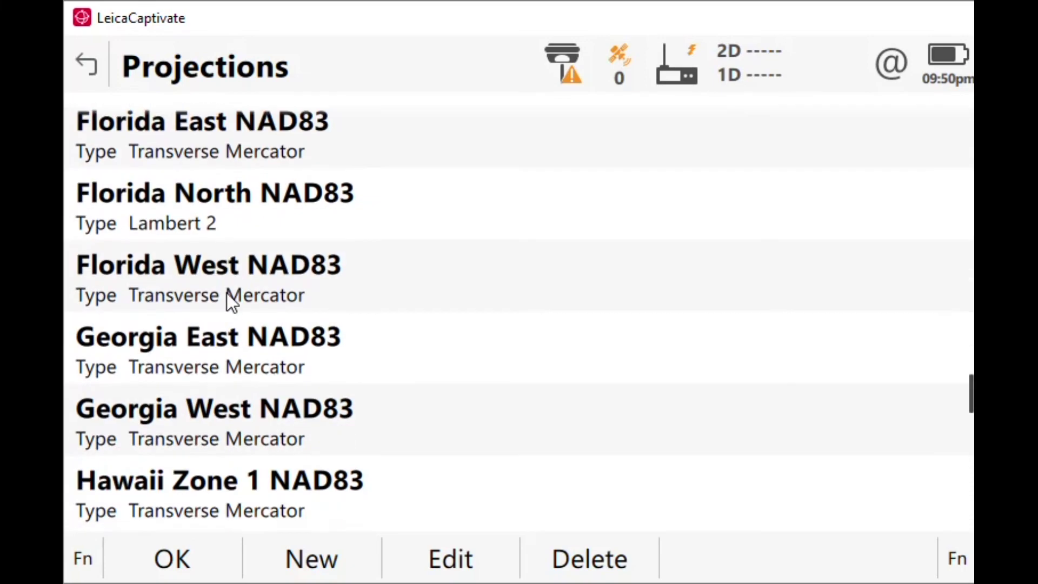
scroll(217, 383, "down", 13)
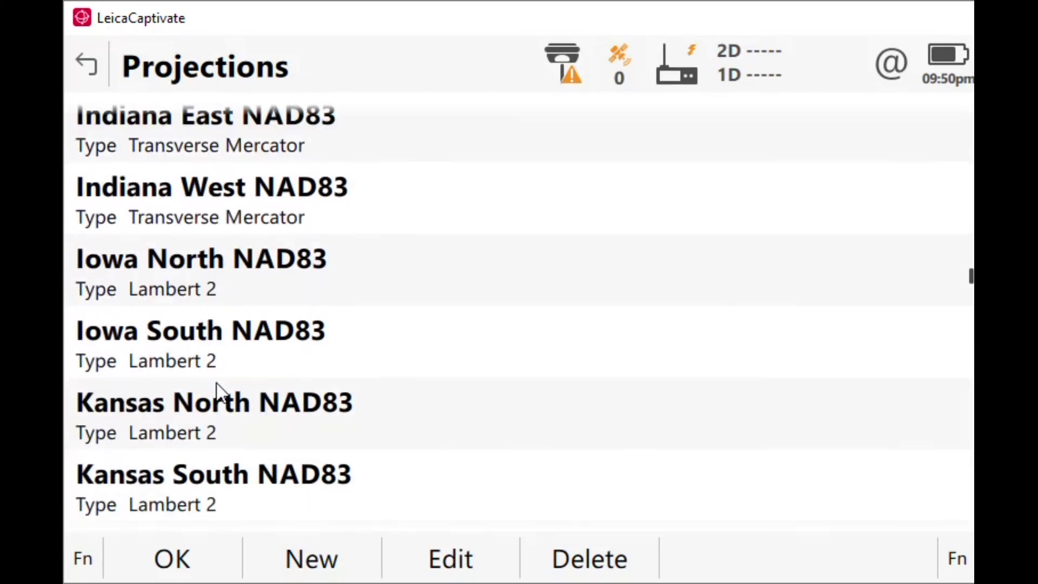
scroll(206, 383, "down", 18)
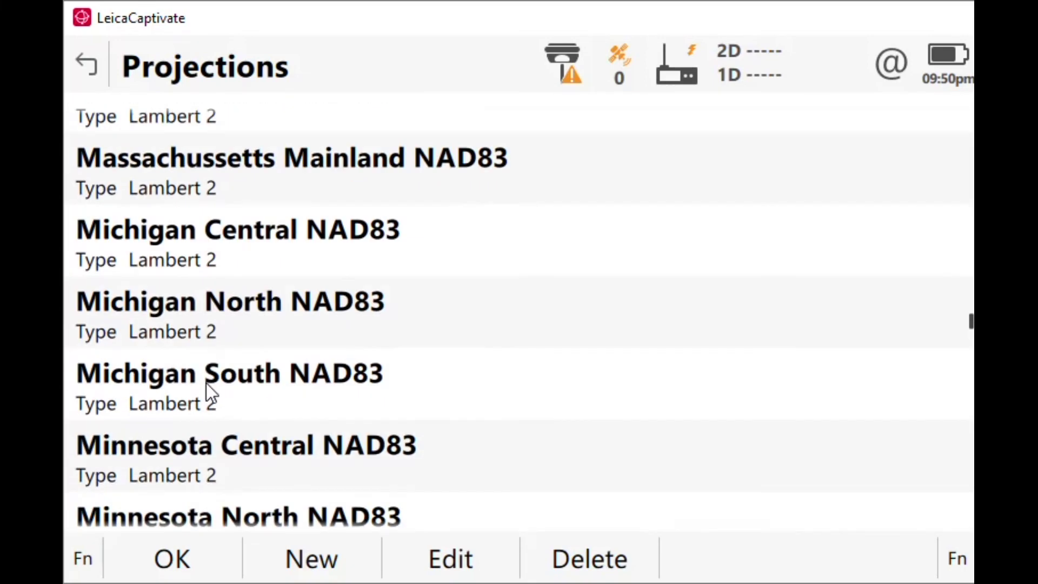
scroll(206, 383, "down", 18)
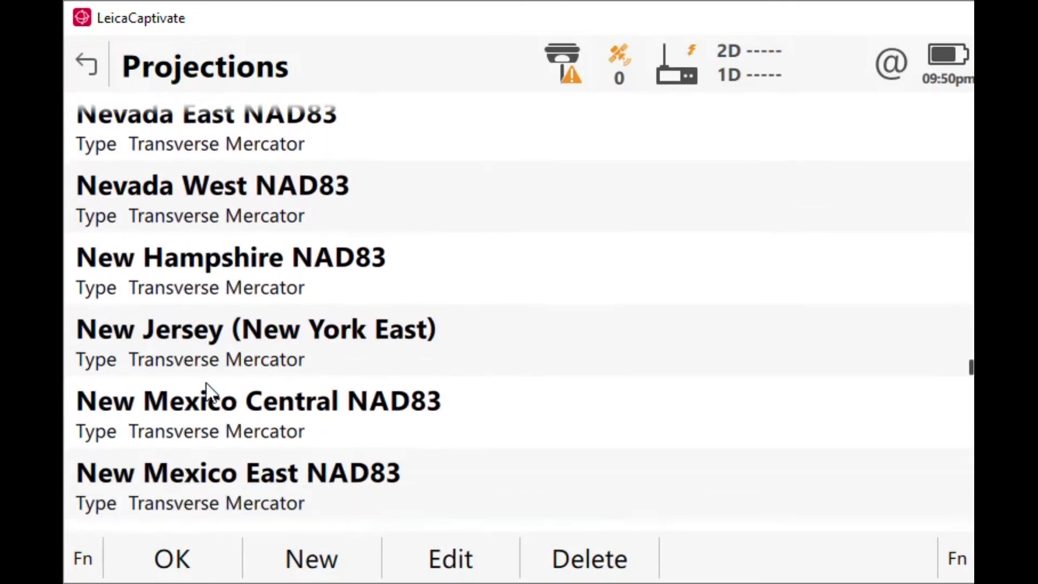
scroll(206, 383, "down", 11)
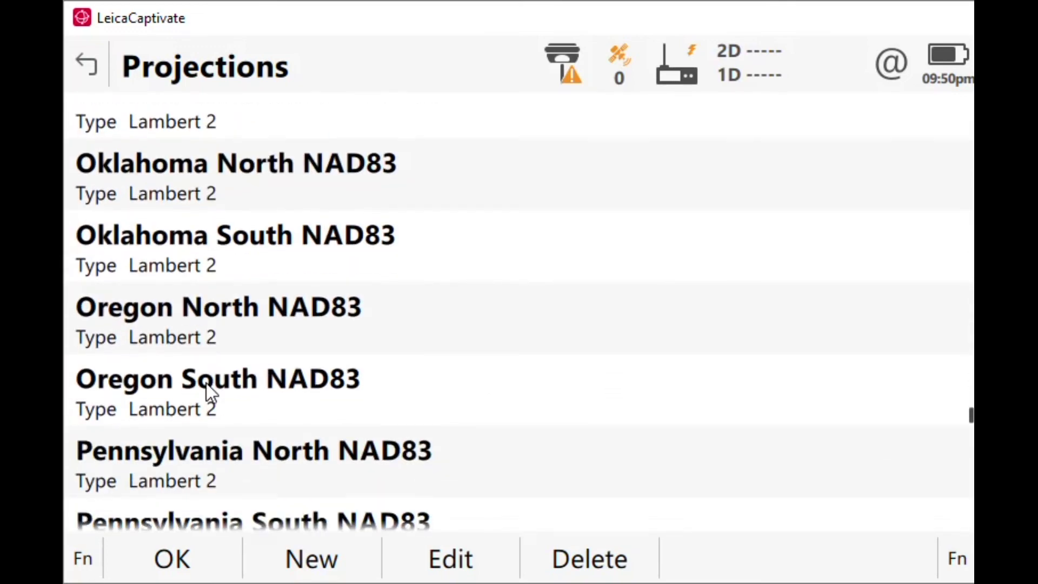
left_click(200, 353)
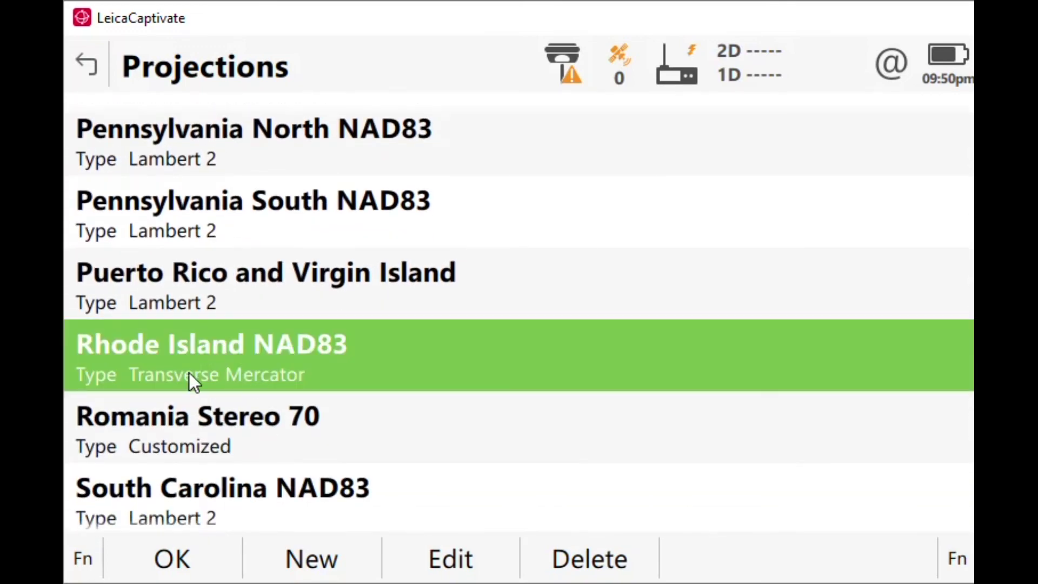
left_click(182, 555)
left_click(450, 557)
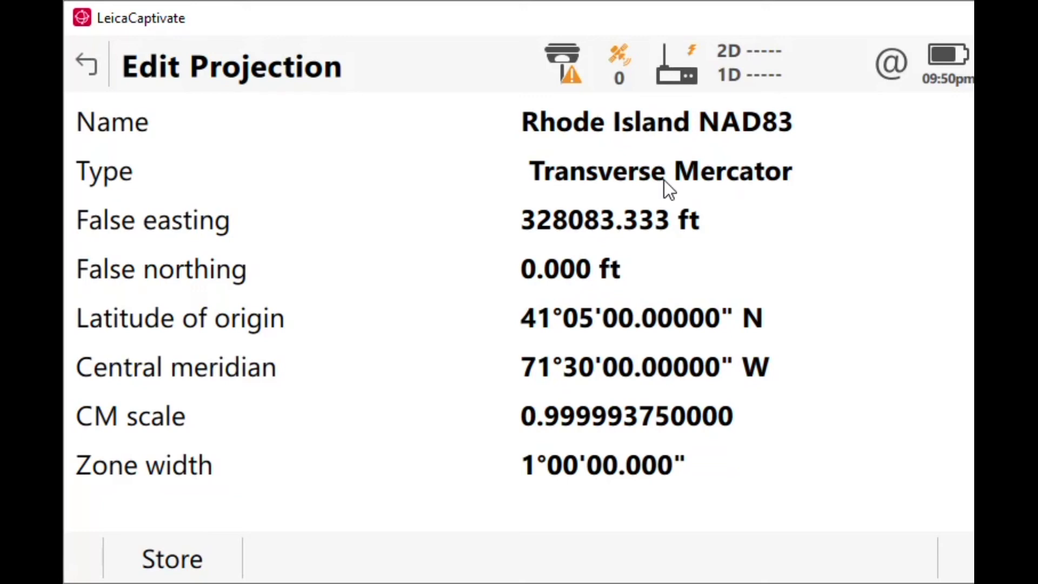
left_click(94, 63)
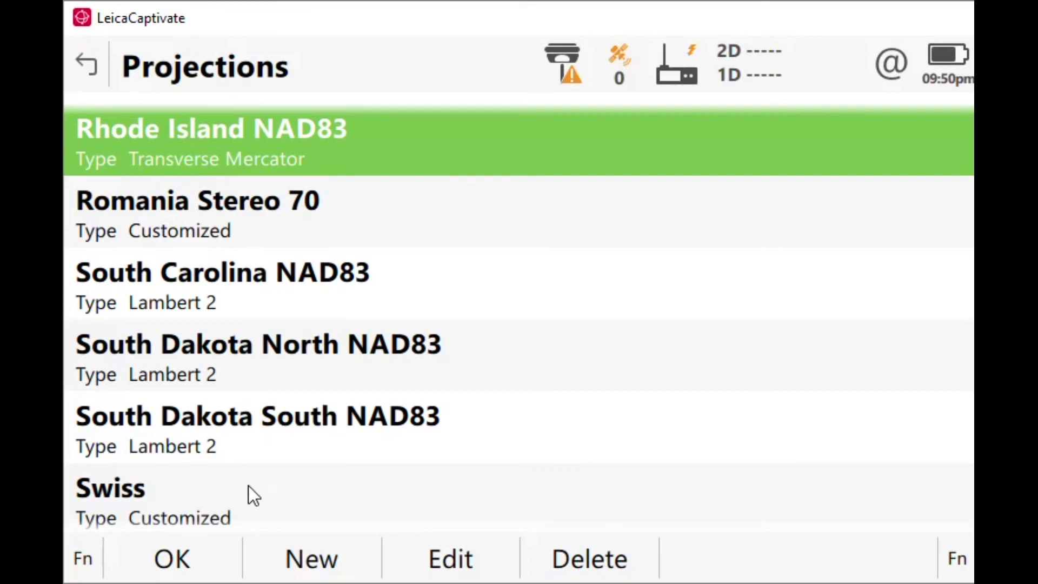
Keep the Rhode Island NAD83 projection, import RIGeoid12B GRS80 as geoid, and save RI NAD83 G12B
left_click(172, 560)
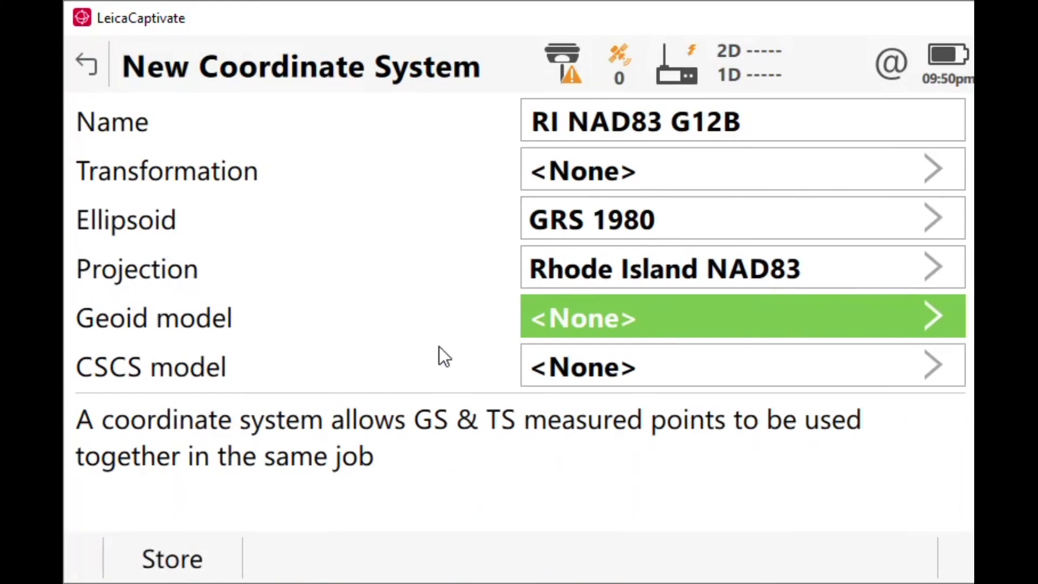
left_click(599, 314)
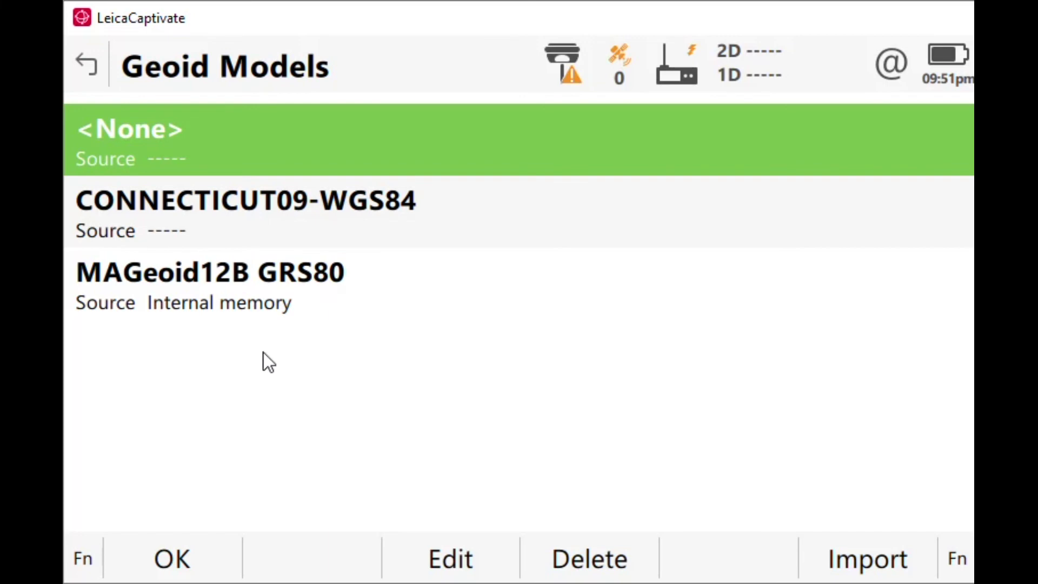
left_click(864, 566)
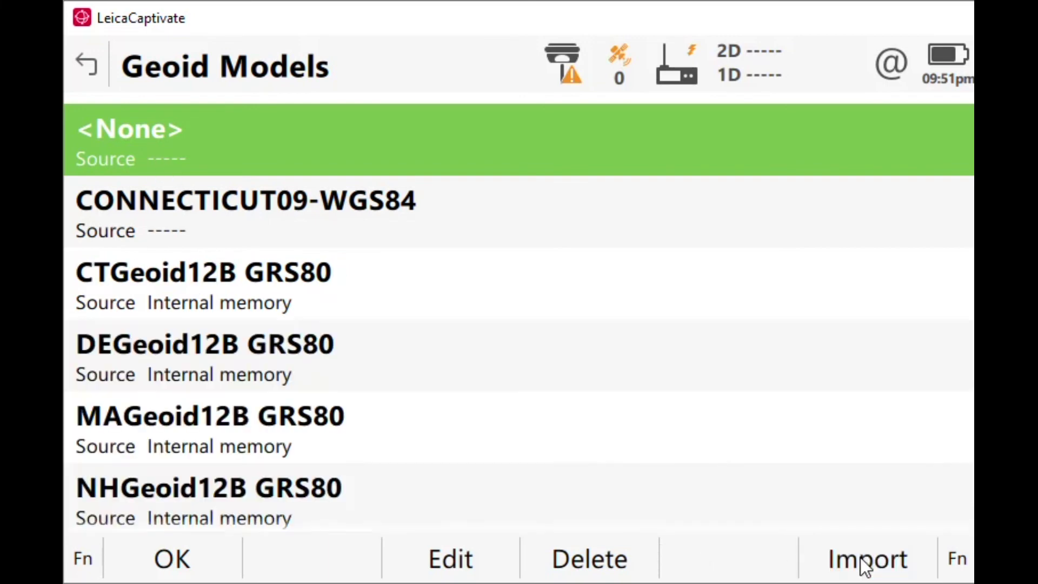
scroll(234, 331, "down", 3)
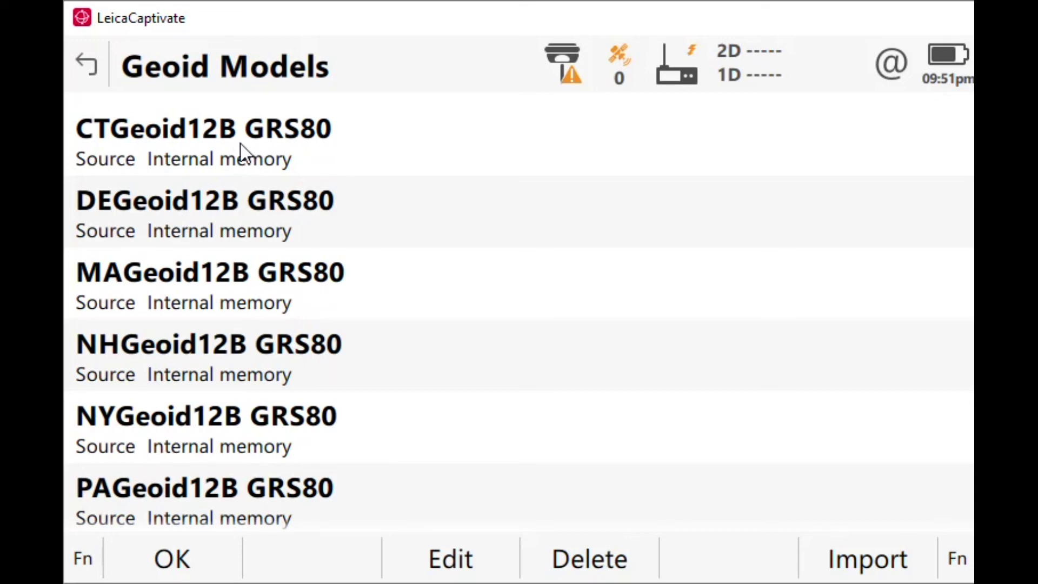
scroll(378, 311, "up", 2)
scroll(149, 224, "up", 2)
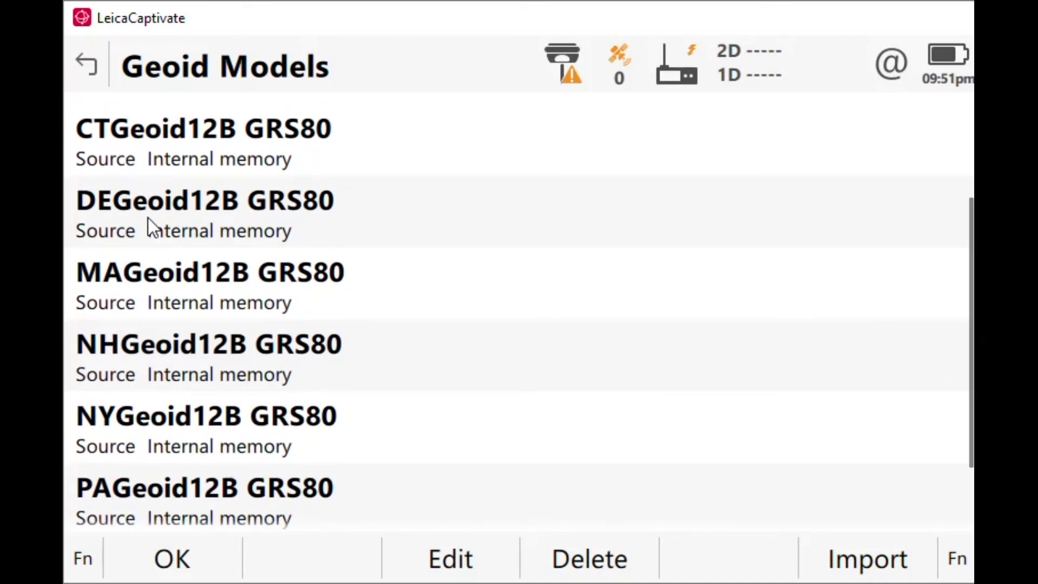
scroll(170, 211, "up", 3)
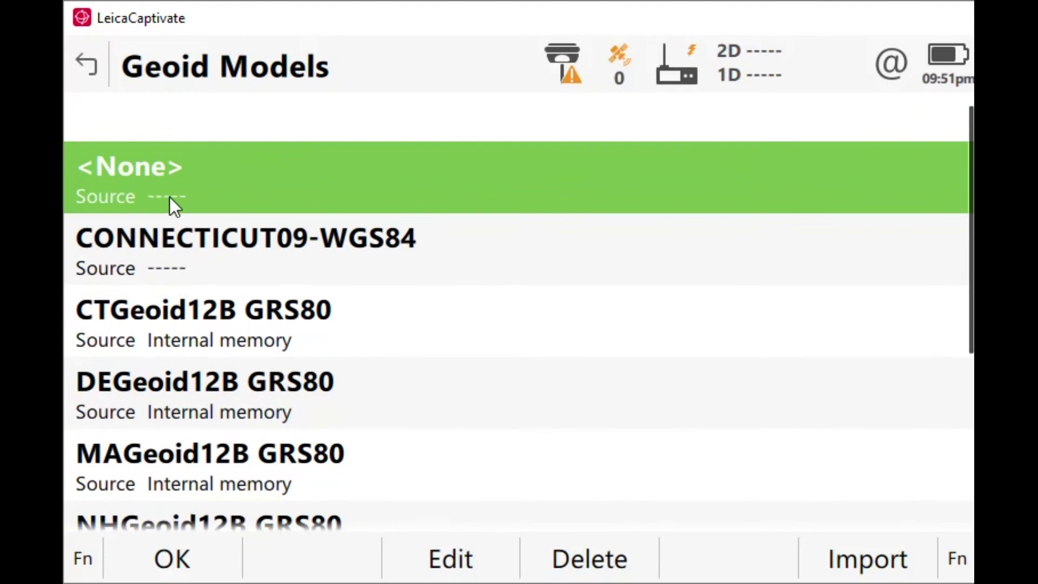
scroll(170, 216, "down", 5)
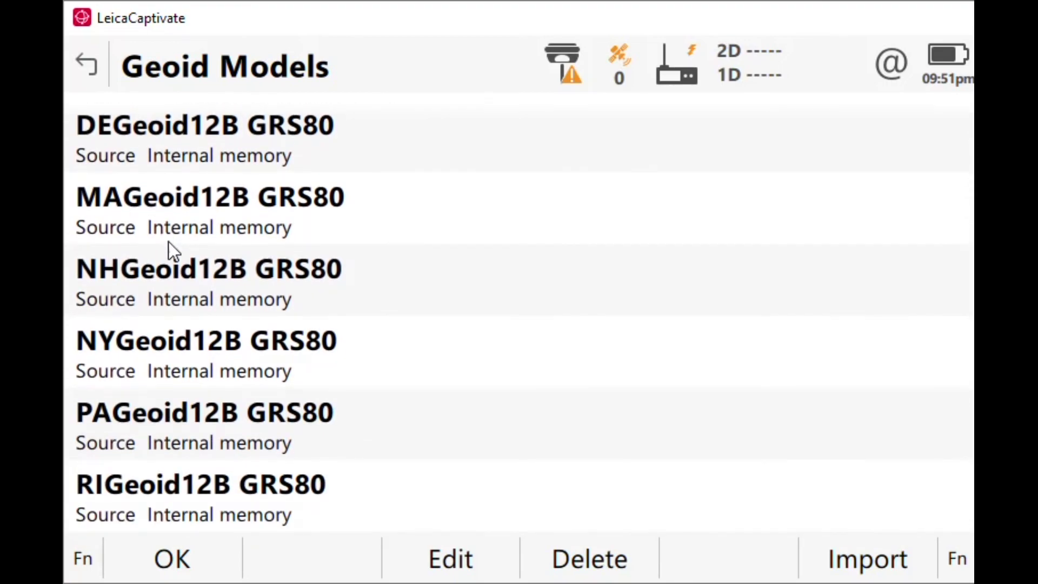
left_click(196, 487)
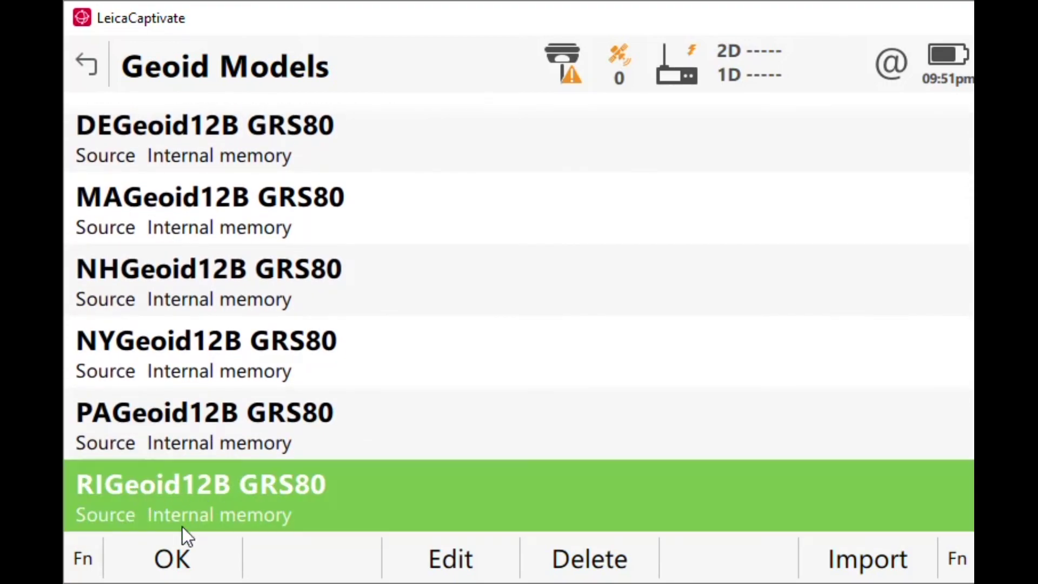
left_click(180, 548)
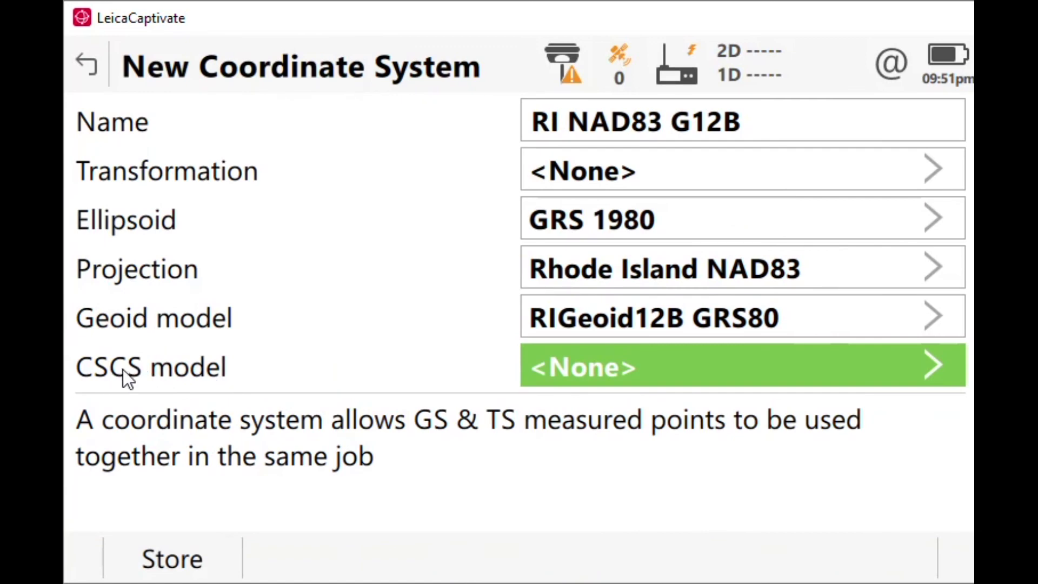
left_click(185, 560)
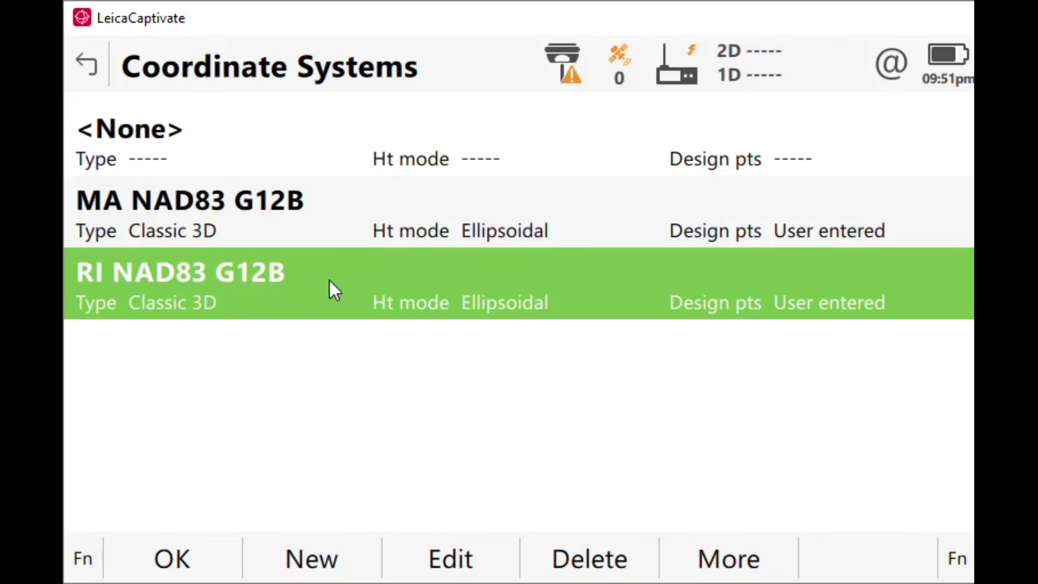
Review the stored RI NAD83 G12B settings (GRS 1980, Rhode Island NAD83, RIGeoid12B GRS80) and assign it to the csys job
left_click(454, 551)
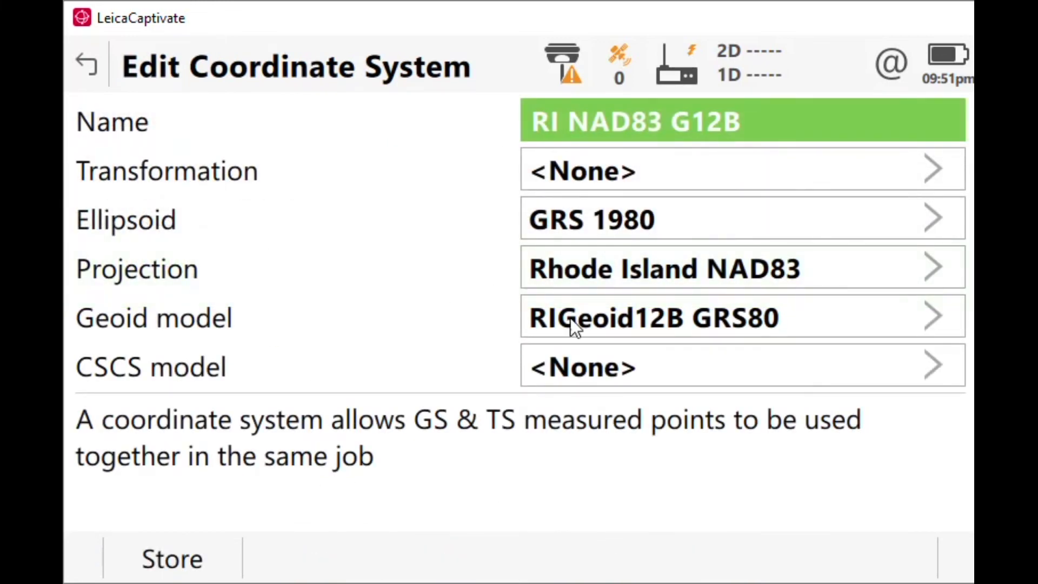
left_click(89, 64)
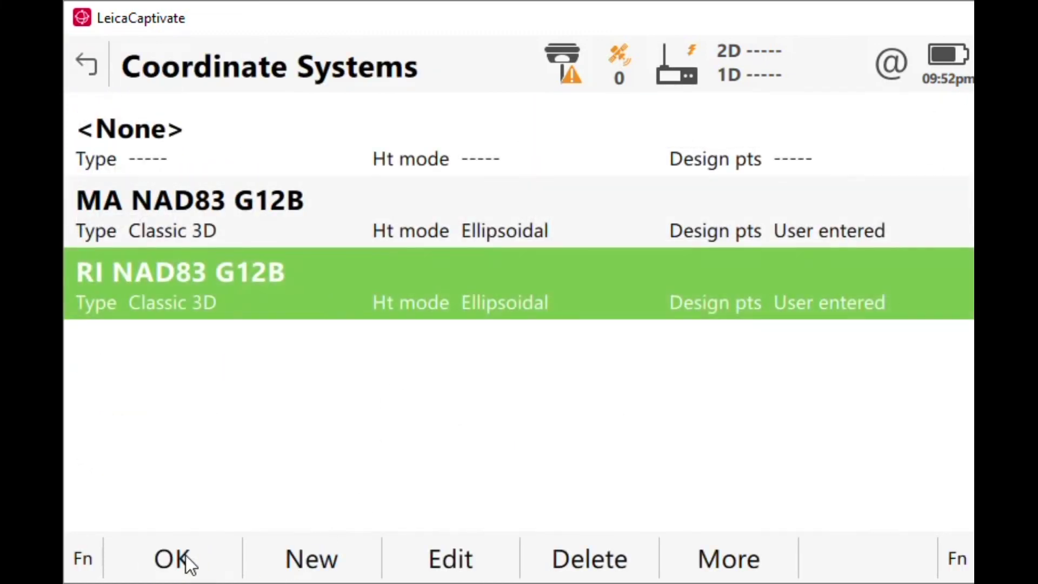
left_click(728, 560)
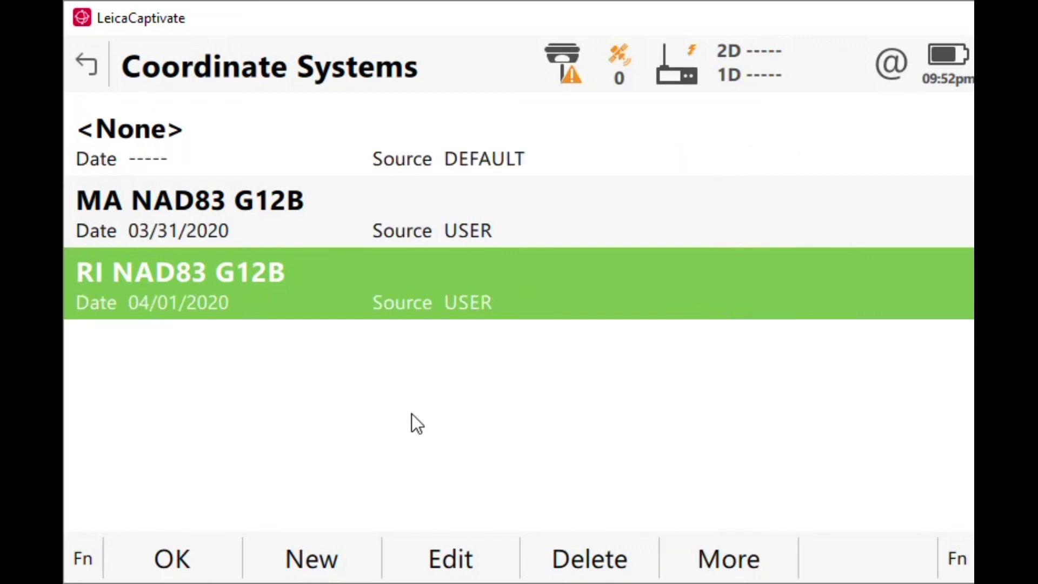
left_click(703, 570)
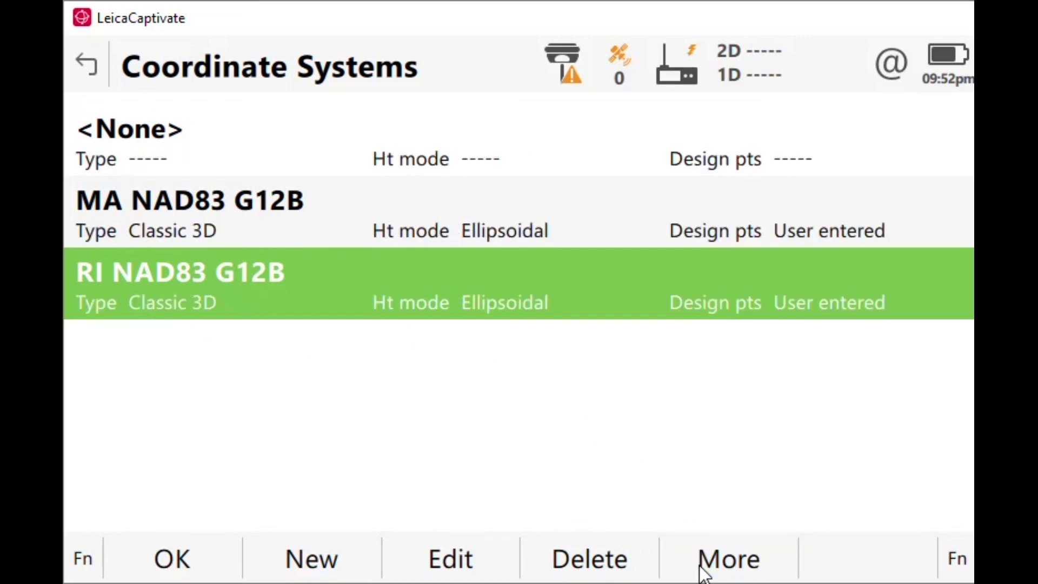
left_click(190, 560)
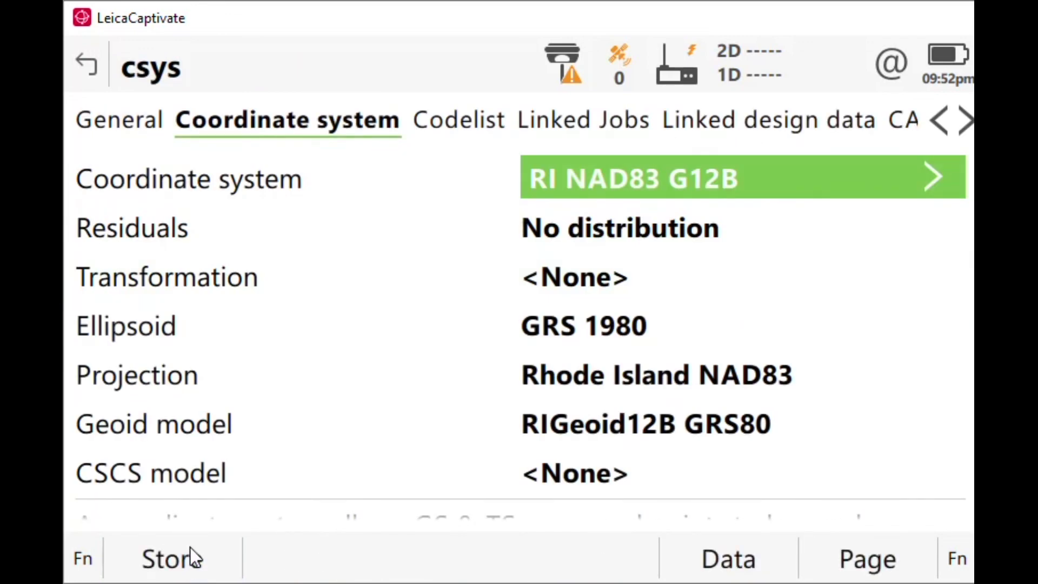
Store the csys job, re-save its properties, and list its points 19 and 20 in feet
left_click(182, 562)
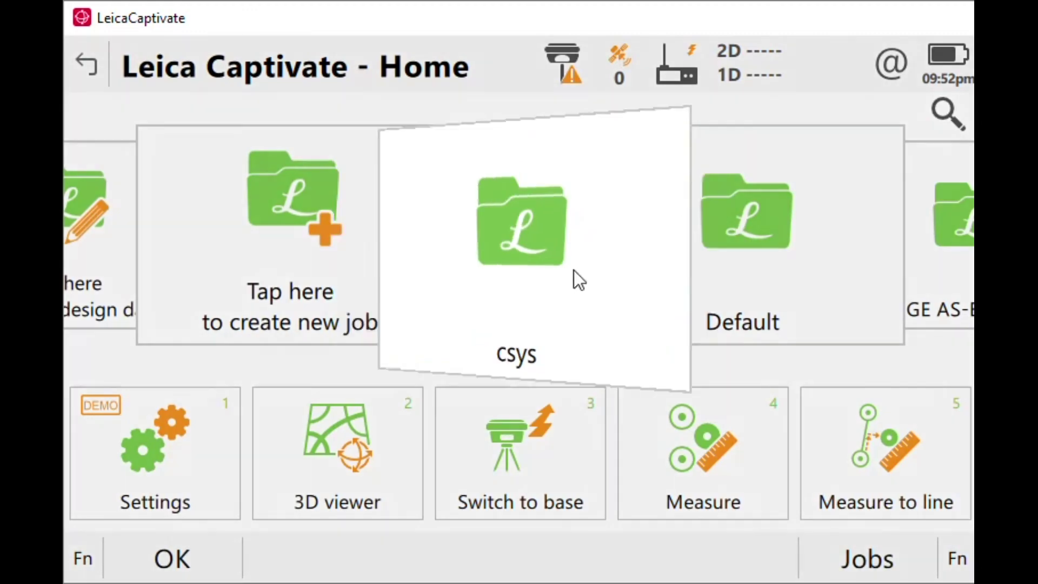
left_click(573, 271)
left_click(445, 215)
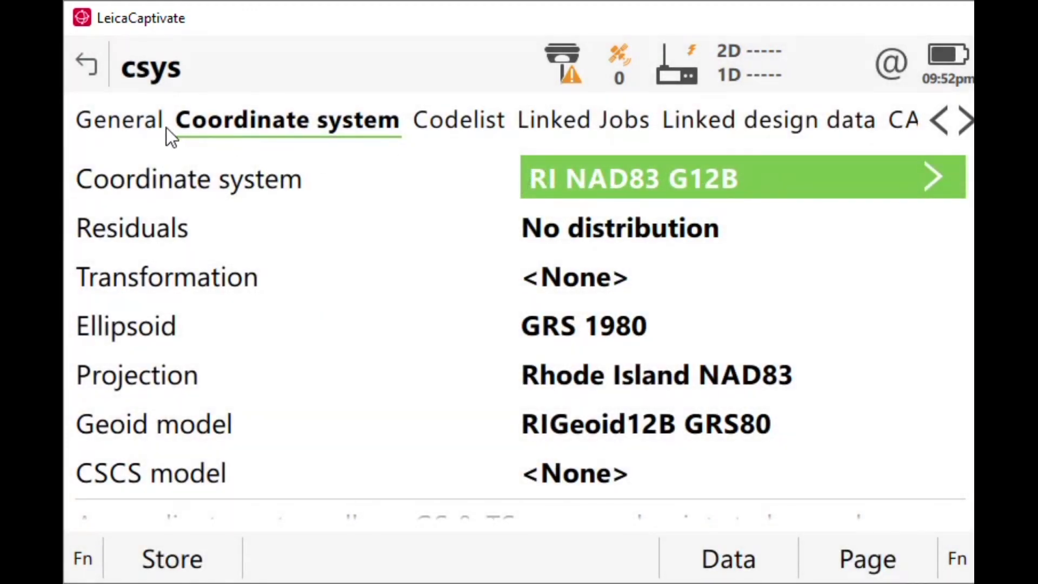
left_click(181, 559)
left_click(519, 236)
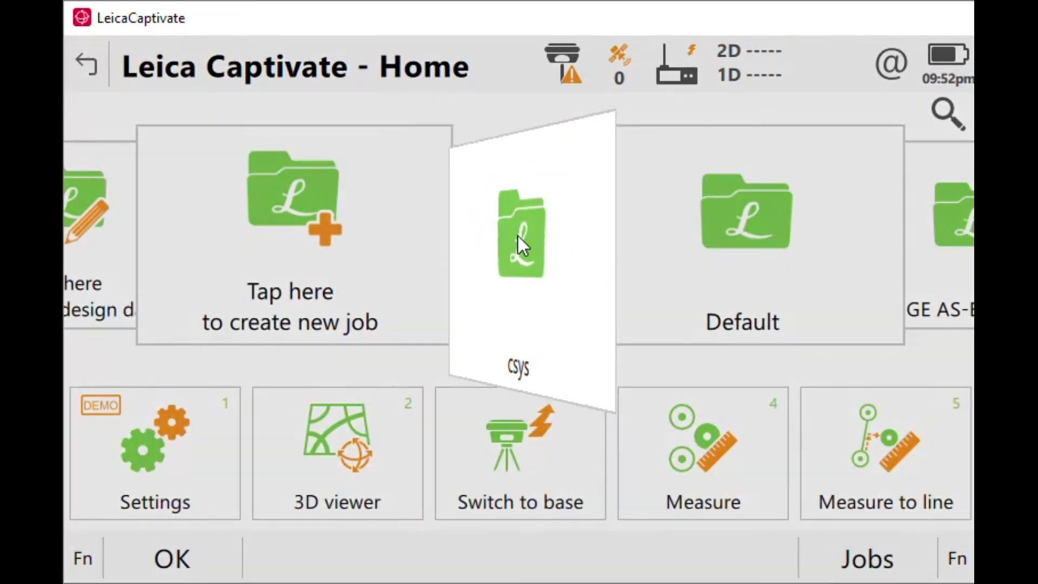
left_click(415, 258)
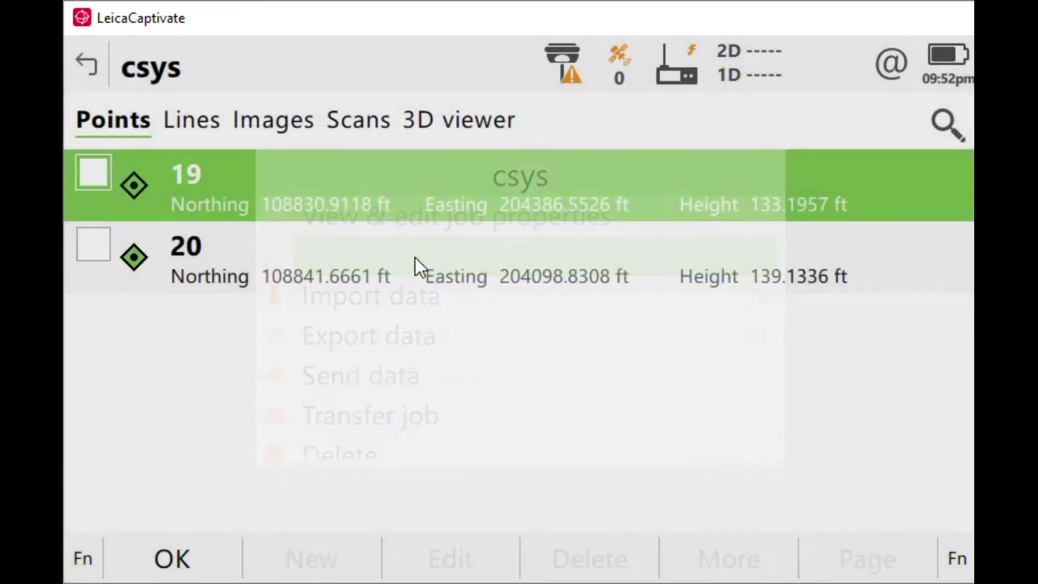